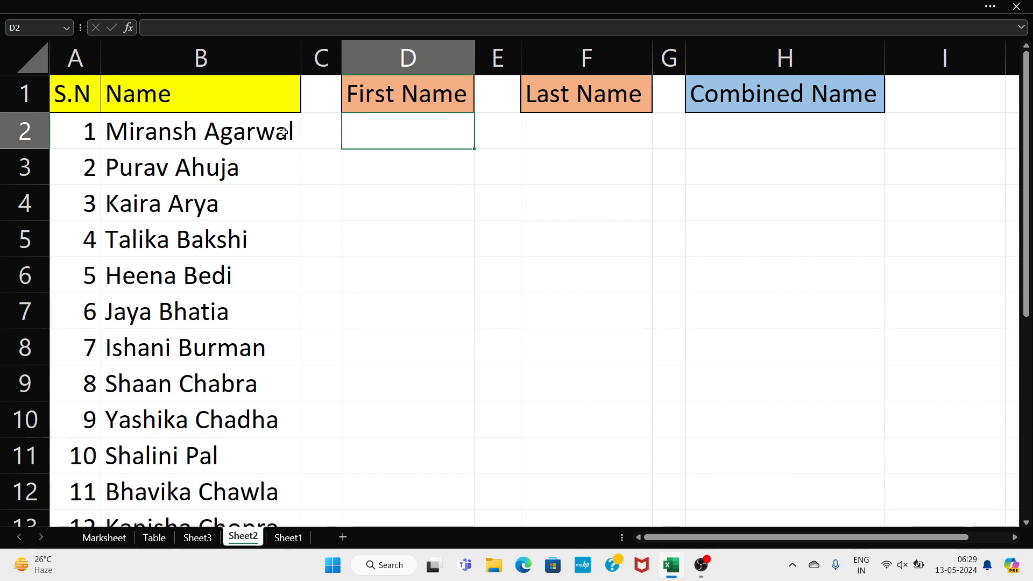
drag(282, 132, 272, 397)
click(273, 396)
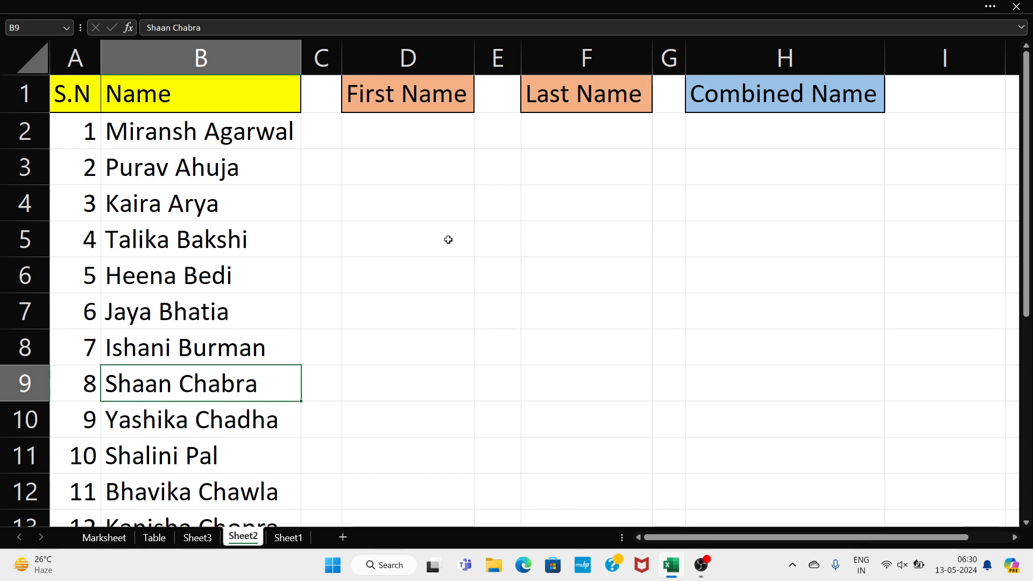
click(404, 141)
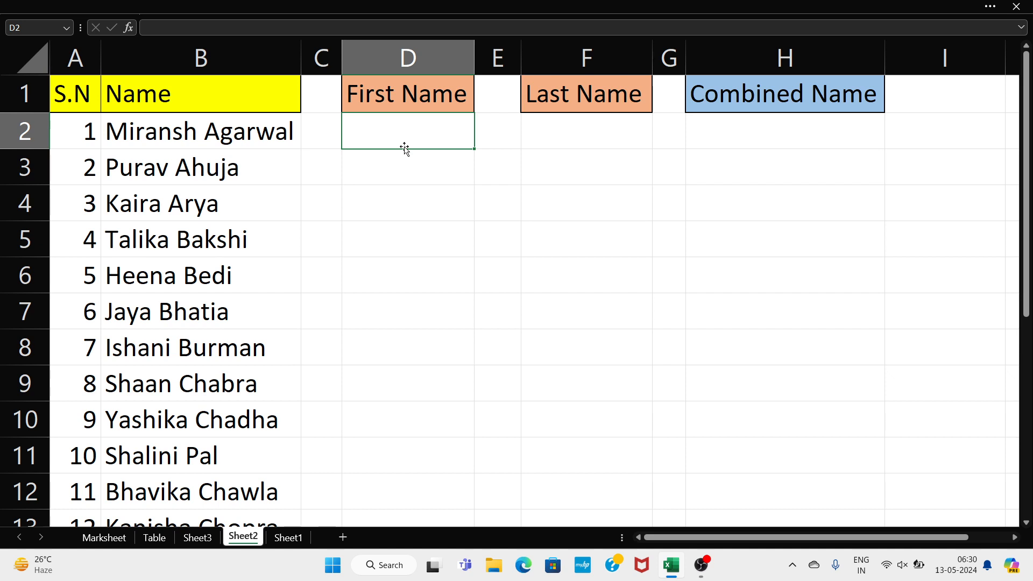
text(=left)
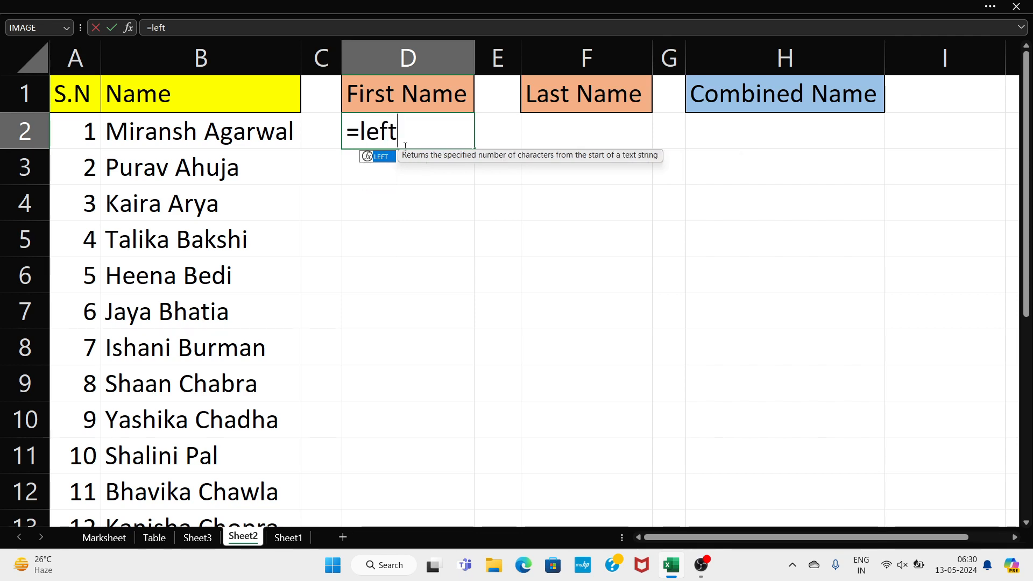
text(()
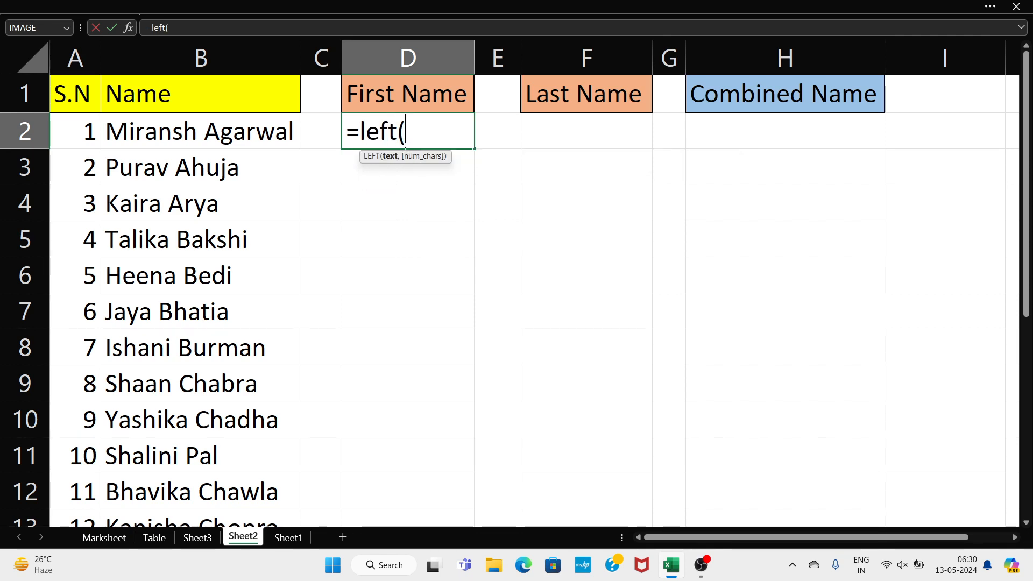
click(244, 121)
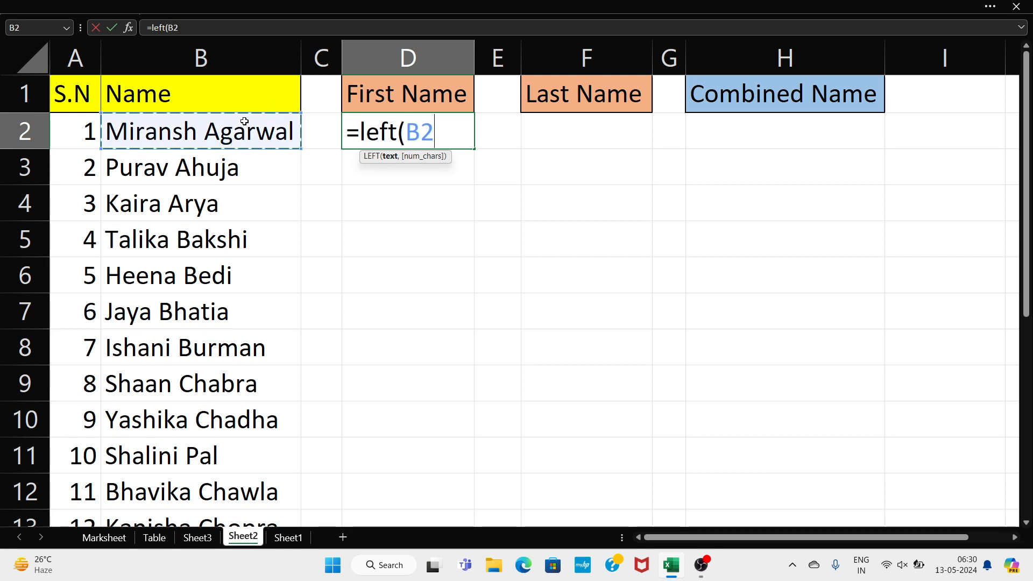
text(,)
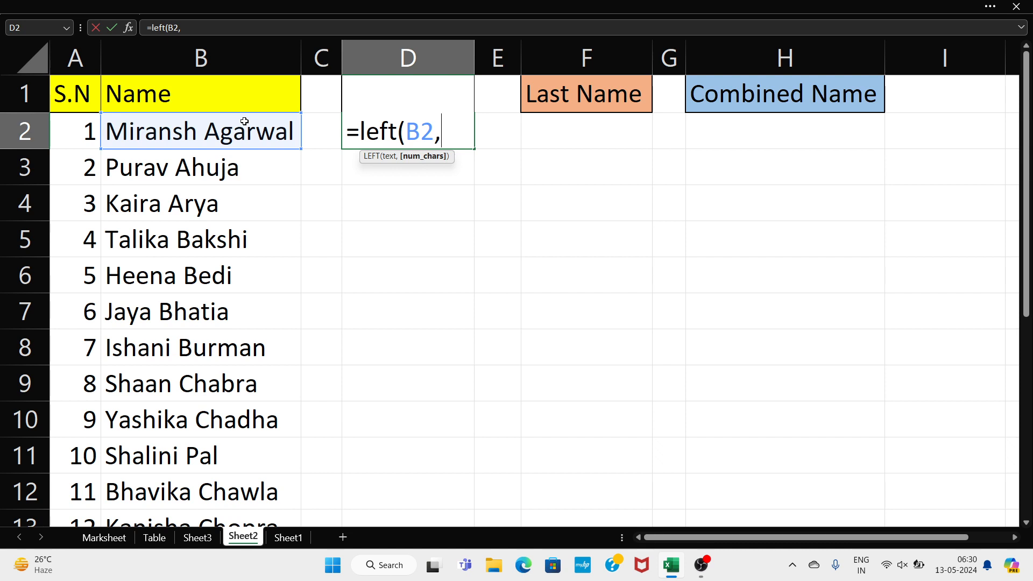
text(f)
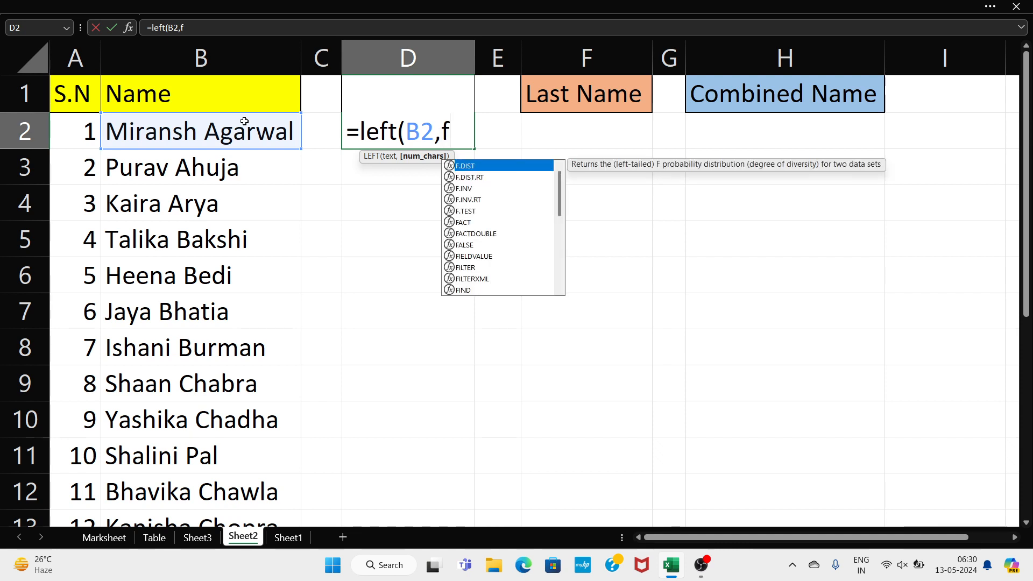
text(ind)
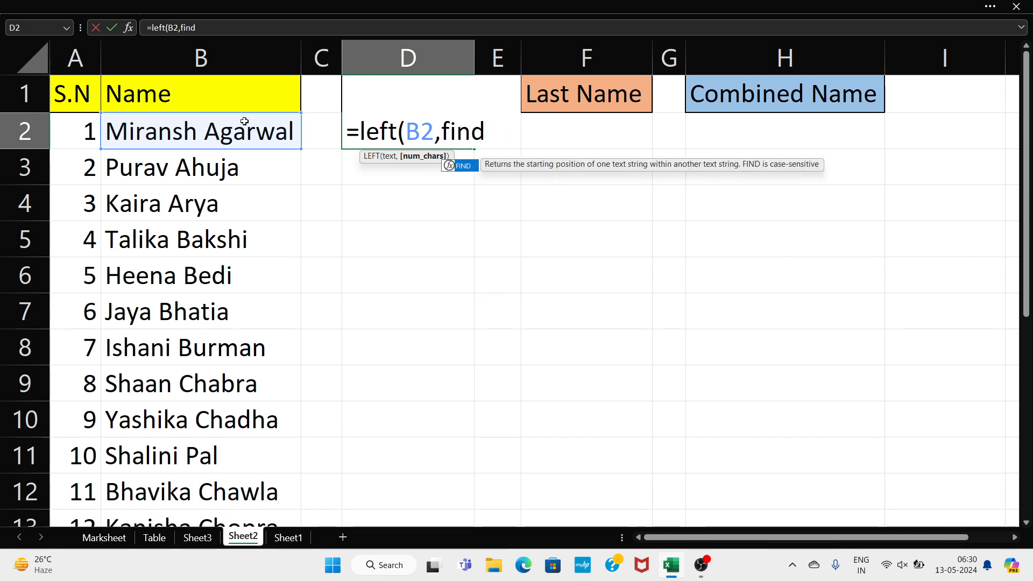
text(()
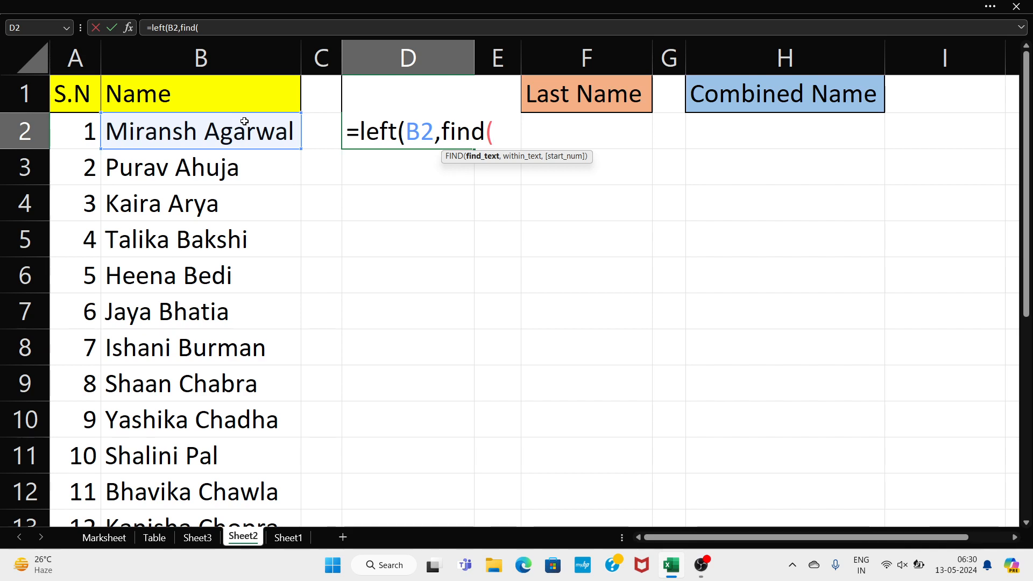
text(")
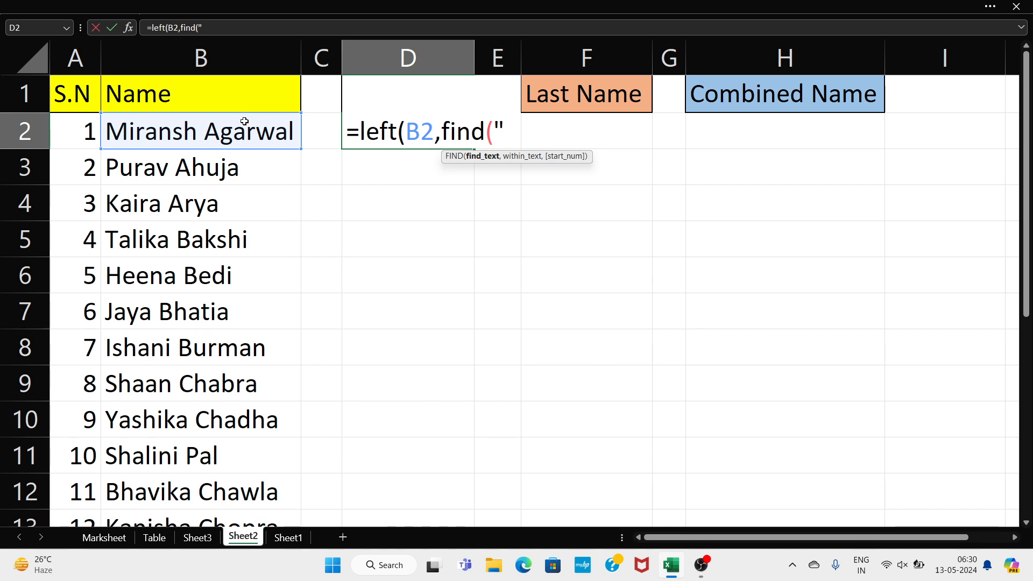
text( ")
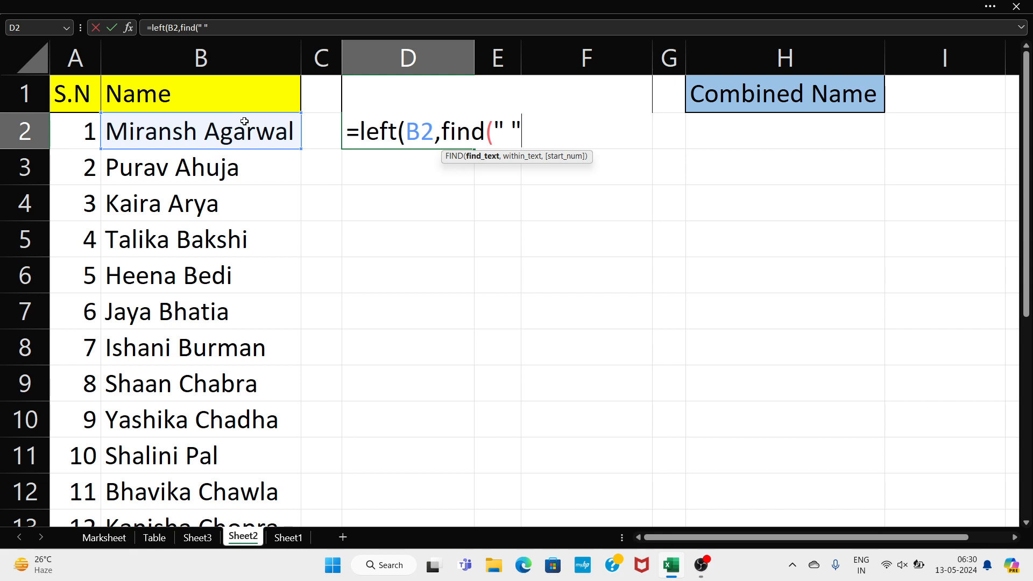
text(,)
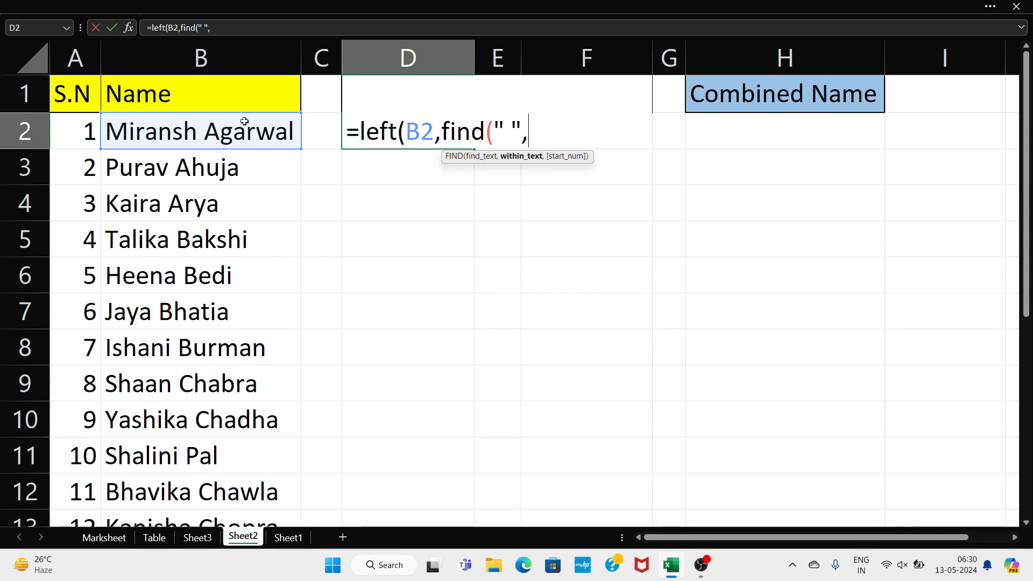
click(185, 124)
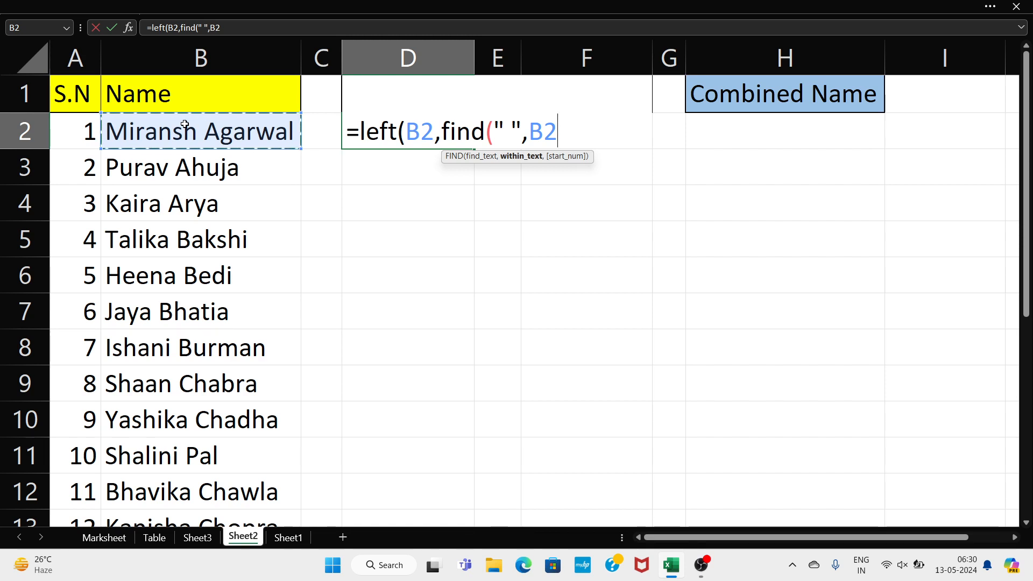
text()))
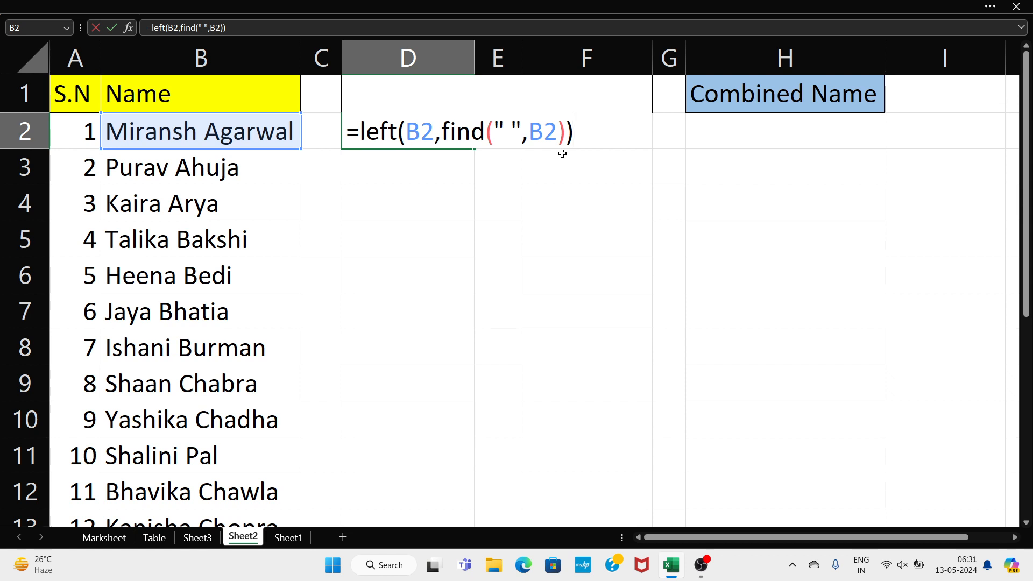
key(Return)
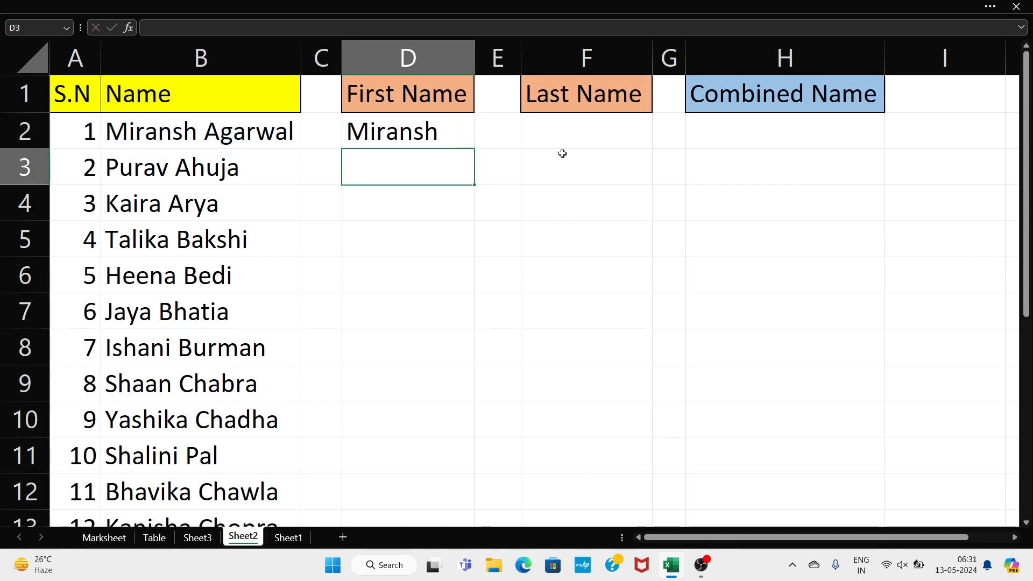
Copy the D2 formula down column D, delete the #VALUE! errors in D22:D25, then select D2:D21
click(445, 132)
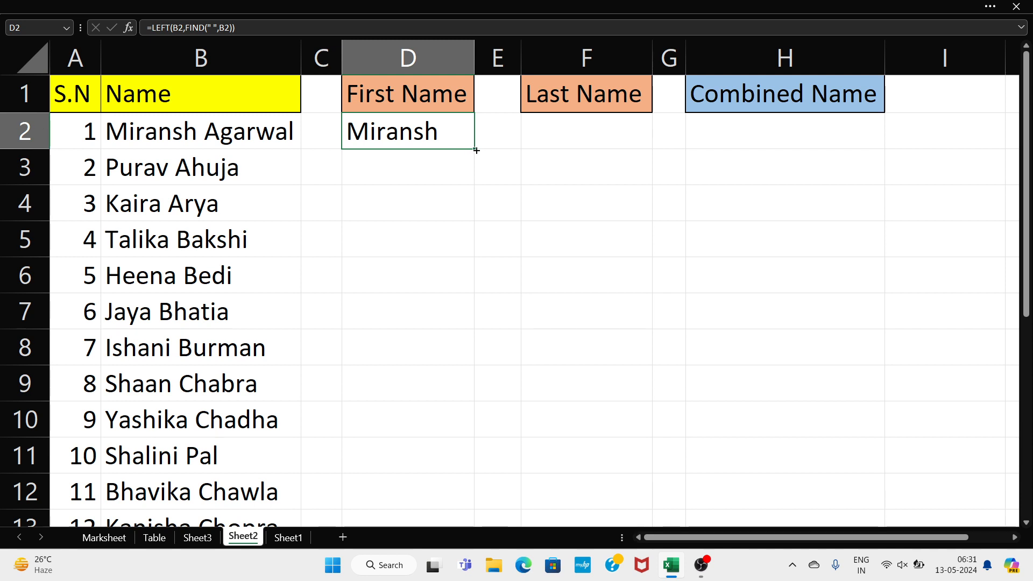
drag(476, 150, 480, 473)
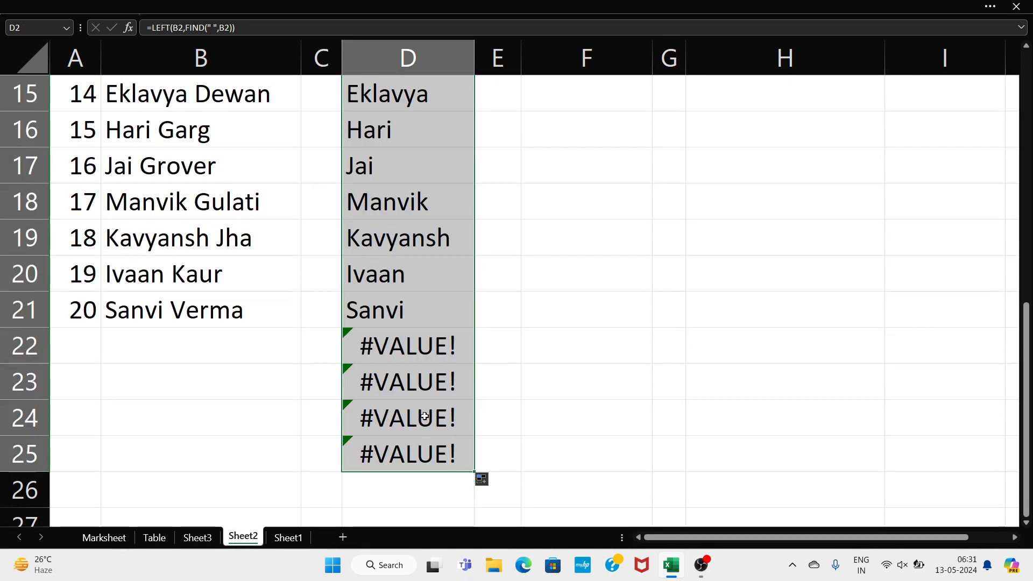
drag(442, 353, 441, 456)
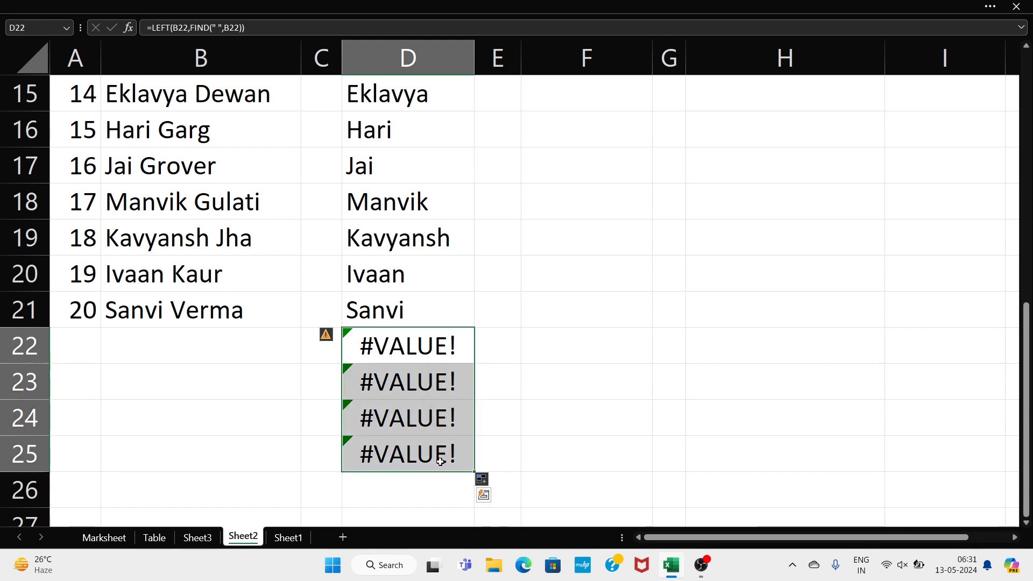
key(Delete)
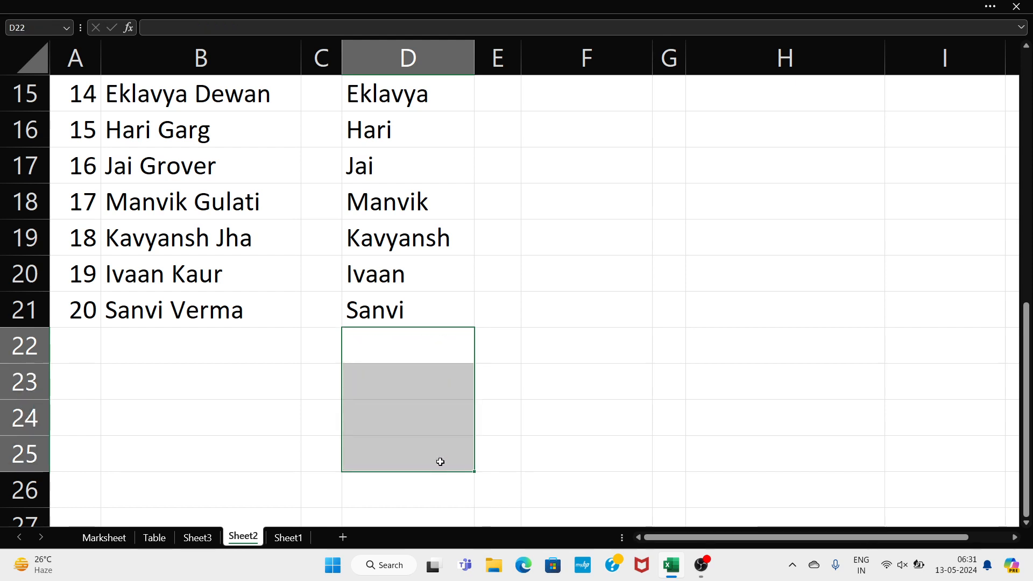
click(444, 299)
drag(444, 299, 437, 124)
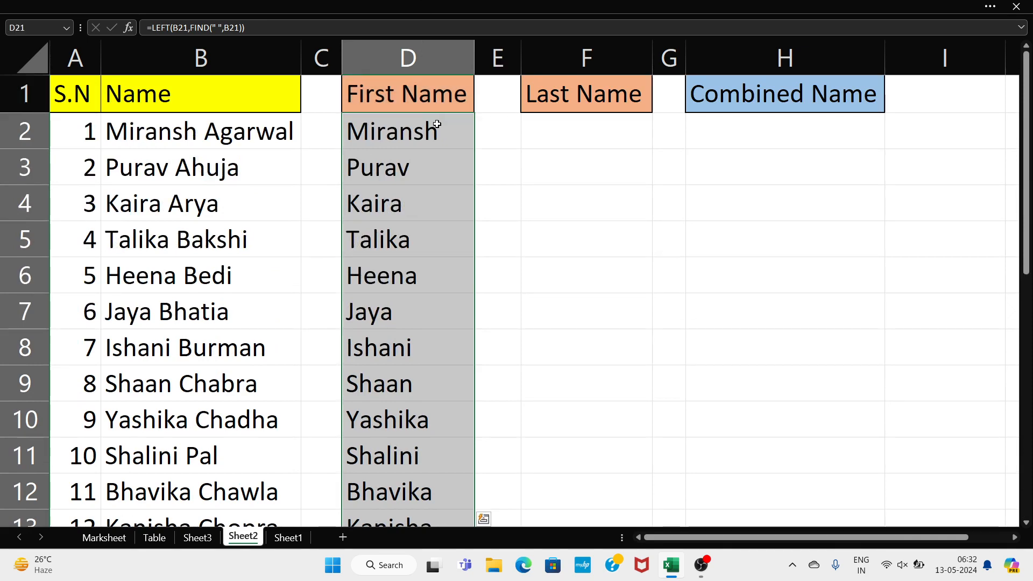
Clear the first-name results and reselect the First Name cells from D2 downward
key(Delete)
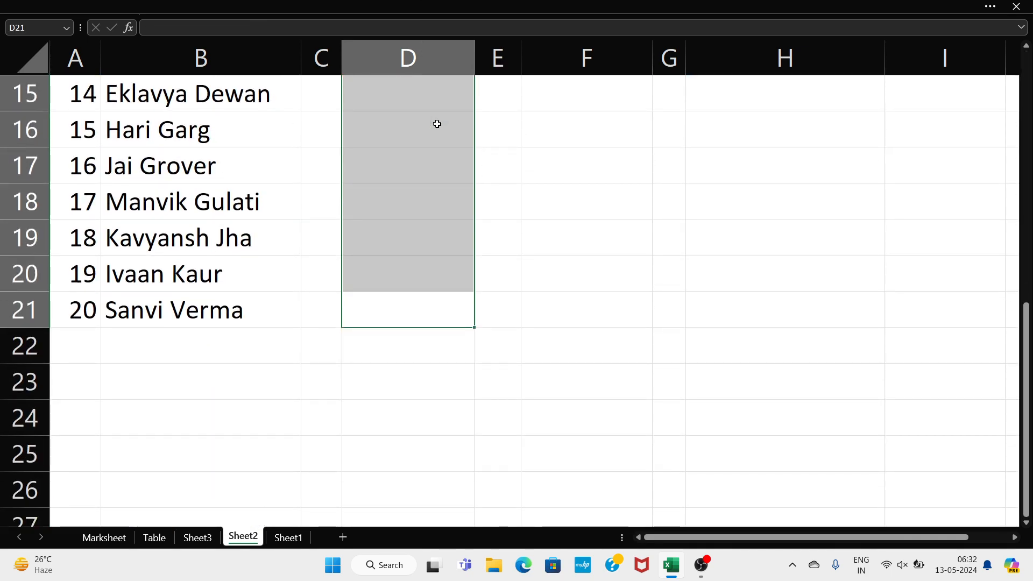
click(437, 124)
scroll(437, 124, up, 1)
drag(418, 348, 440, 111)
click(443, 152)
double_click(443, 152)
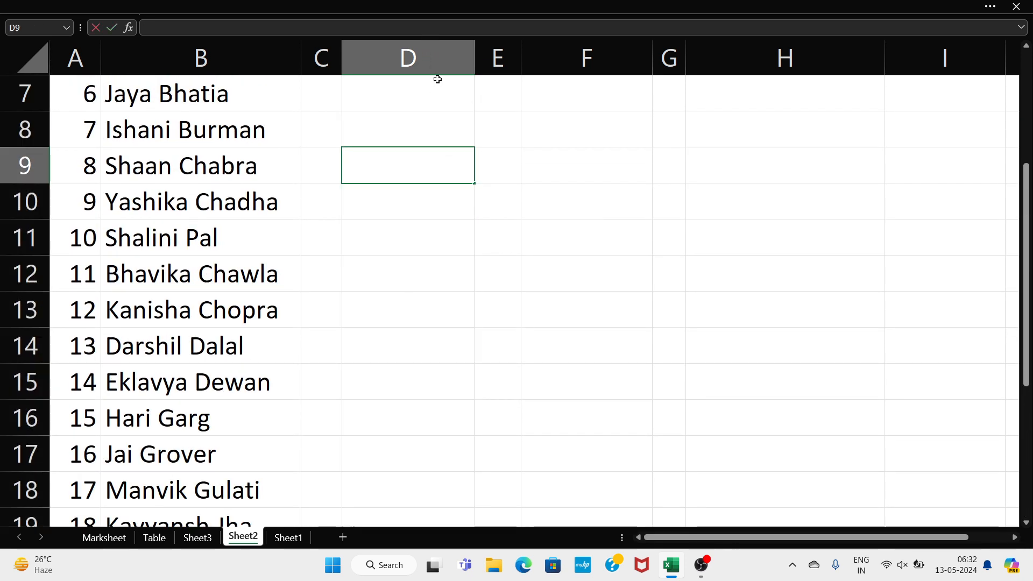
scroll(437, 79, up, 2)
drag(413, 136, 420, 356)
drag(421, 389, 391, 335)
scroll(390, 335, up, 5)
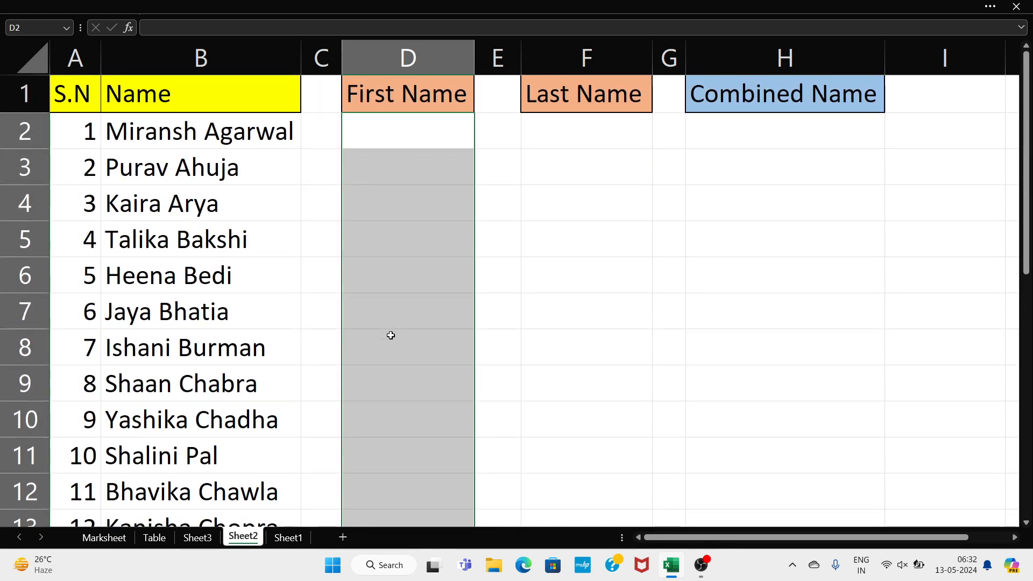
Enter =LEFT(B2,FIND(" ",B2)) into the whole selection with Ctrl+Enter, filling every first name
text(=)
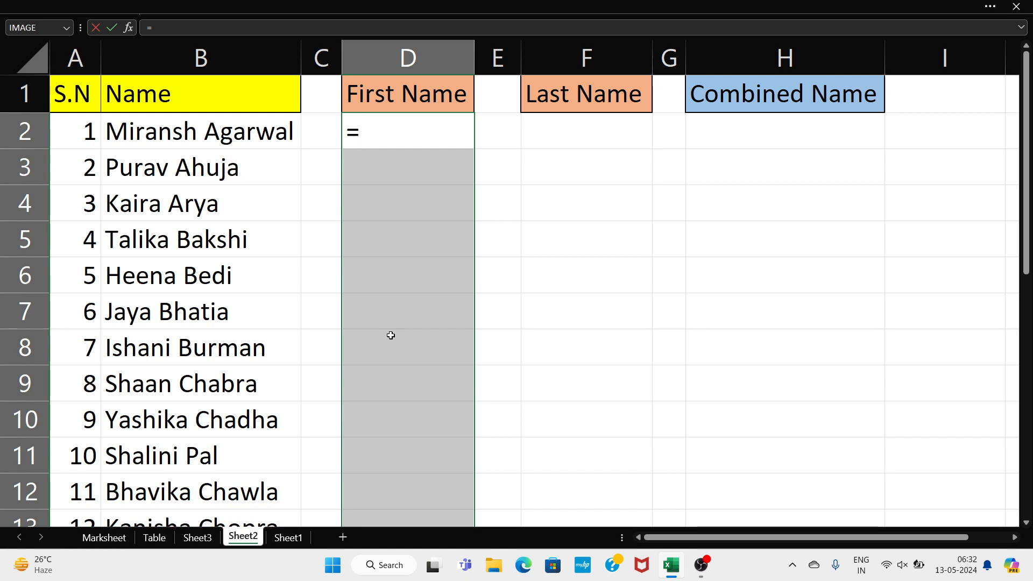
text(left()
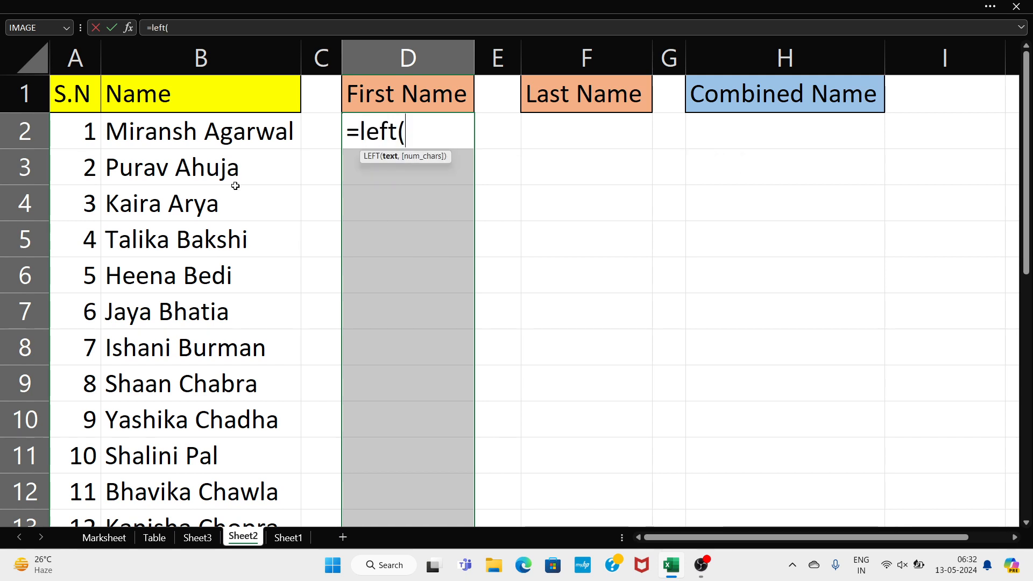
click(261, 120)
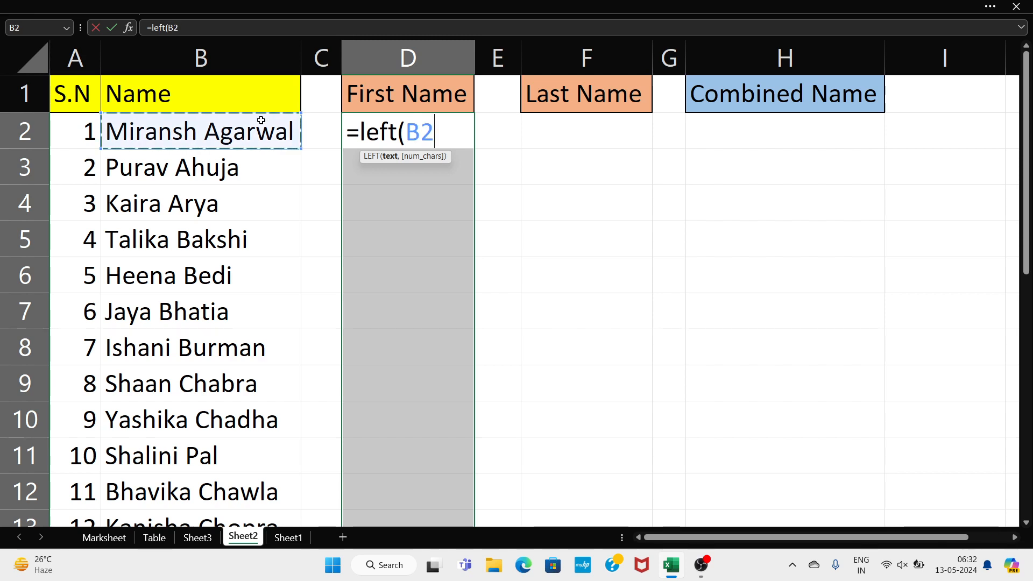
text(,)
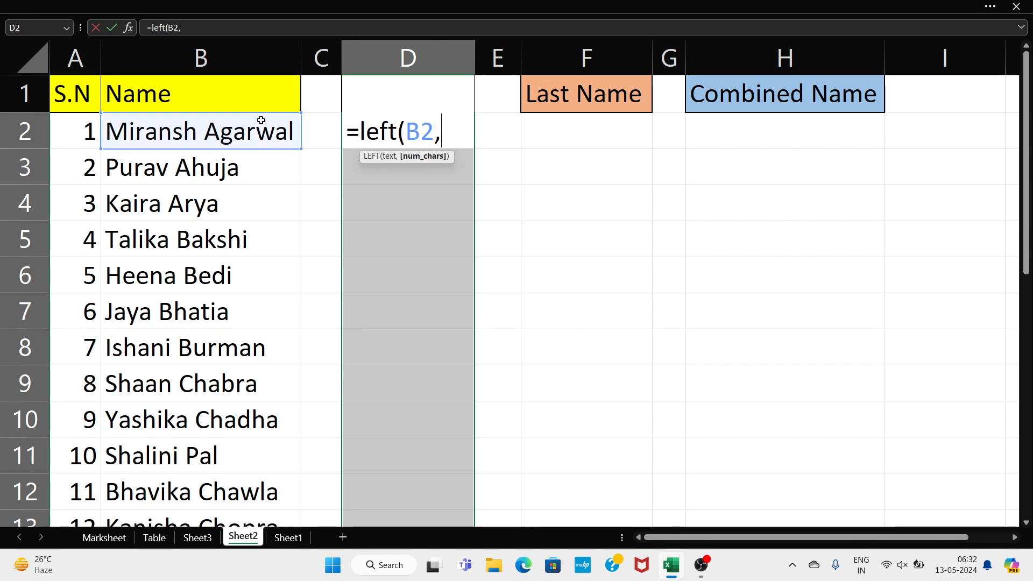
text(find()
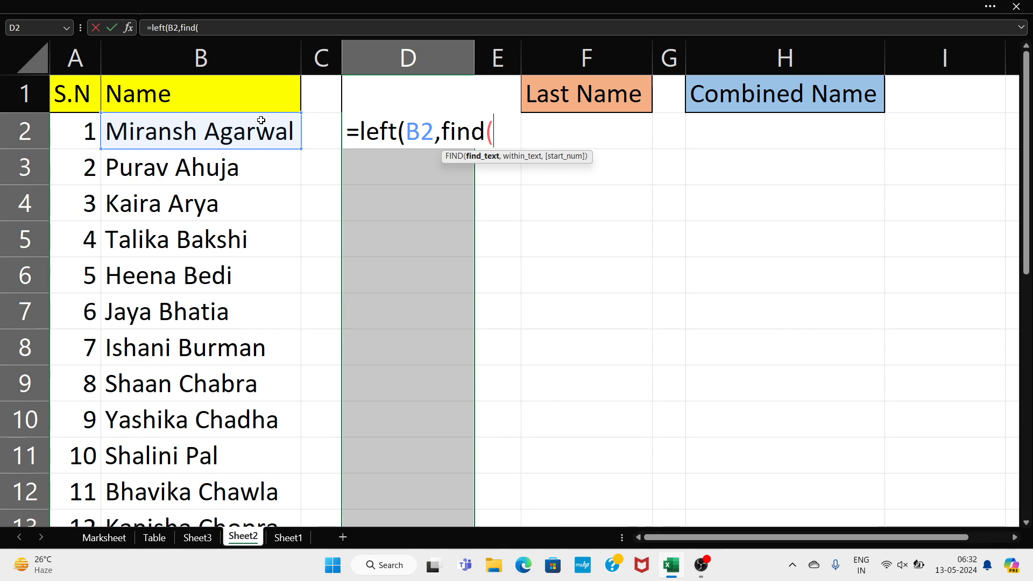
text(" ")
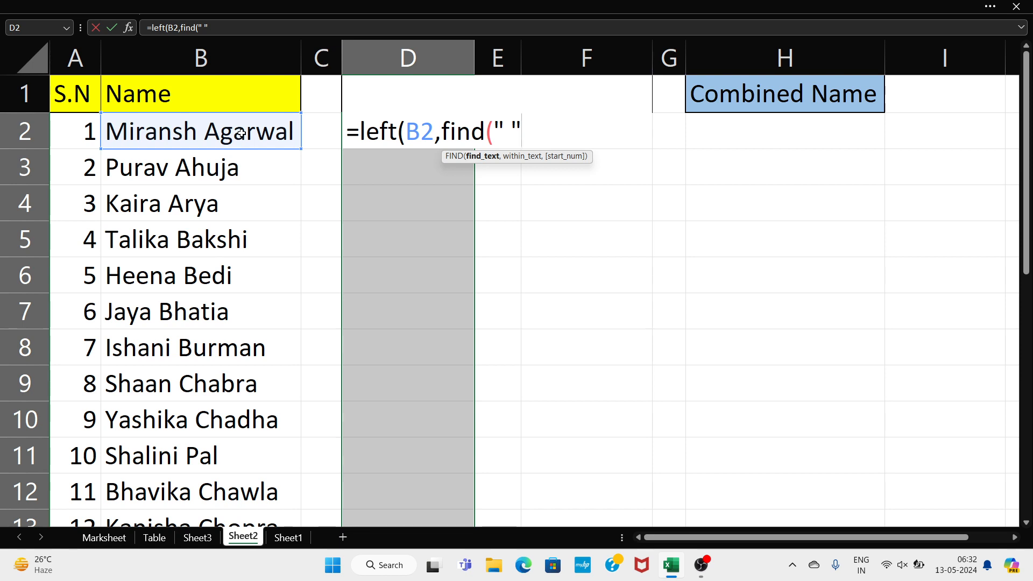
text(,)
click(239, 133)
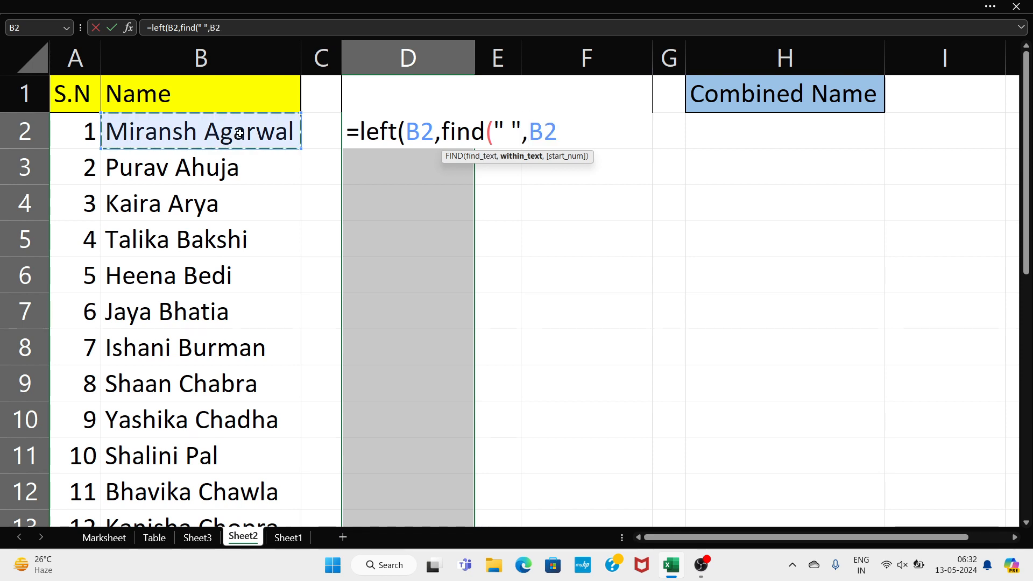
text()))
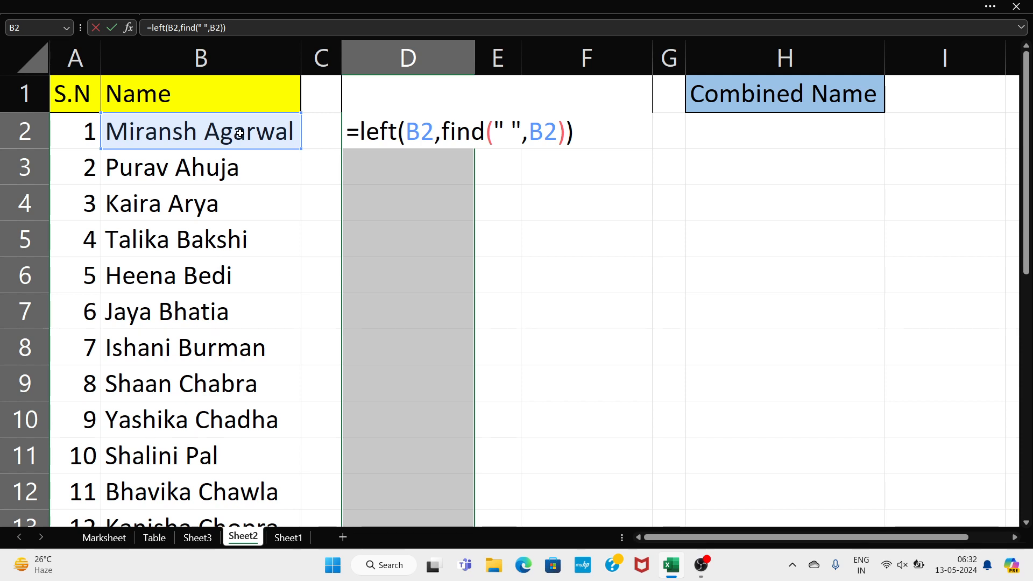
key(ctrl+Return)
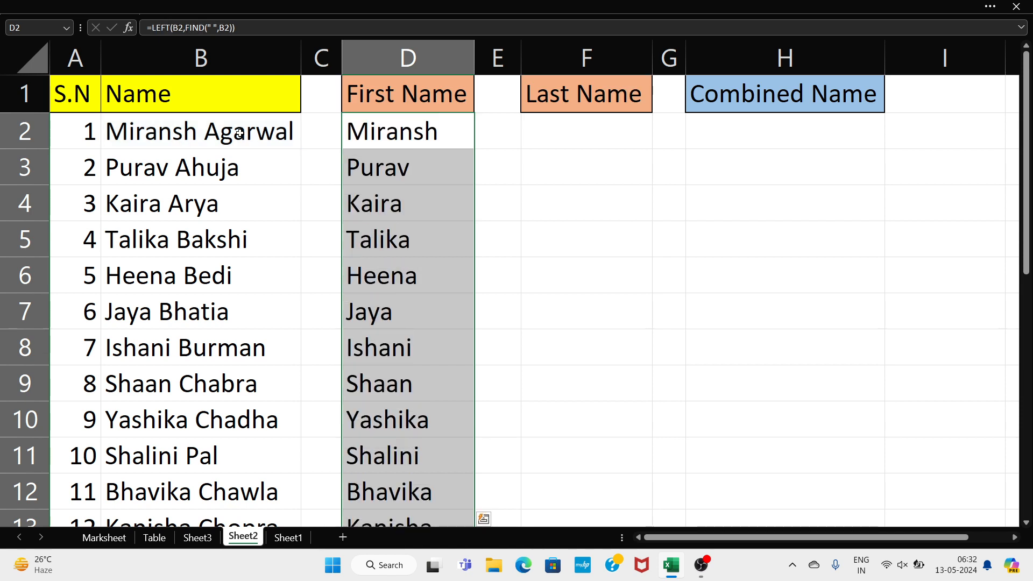
click(358, 225)
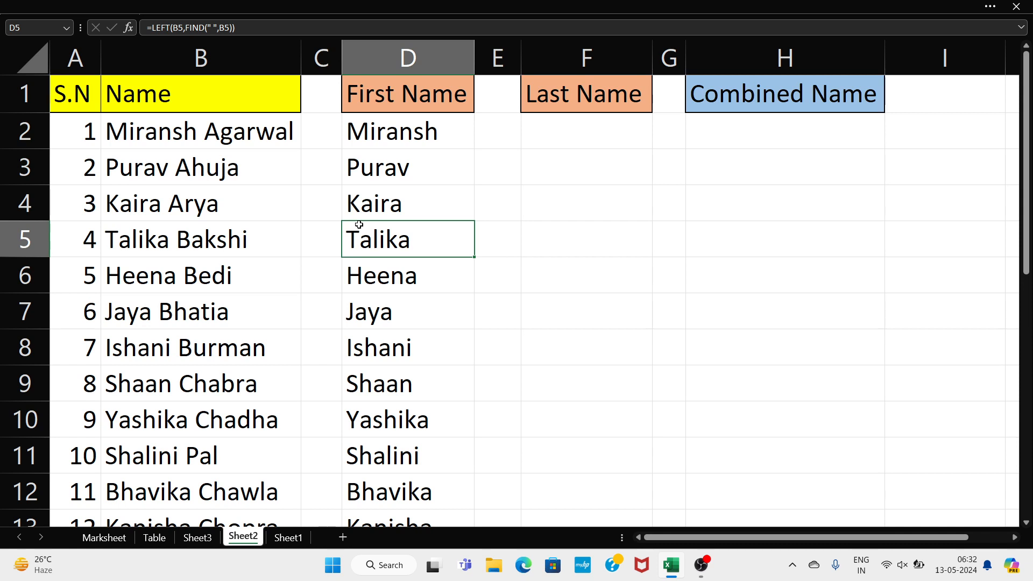
click(591, 130)
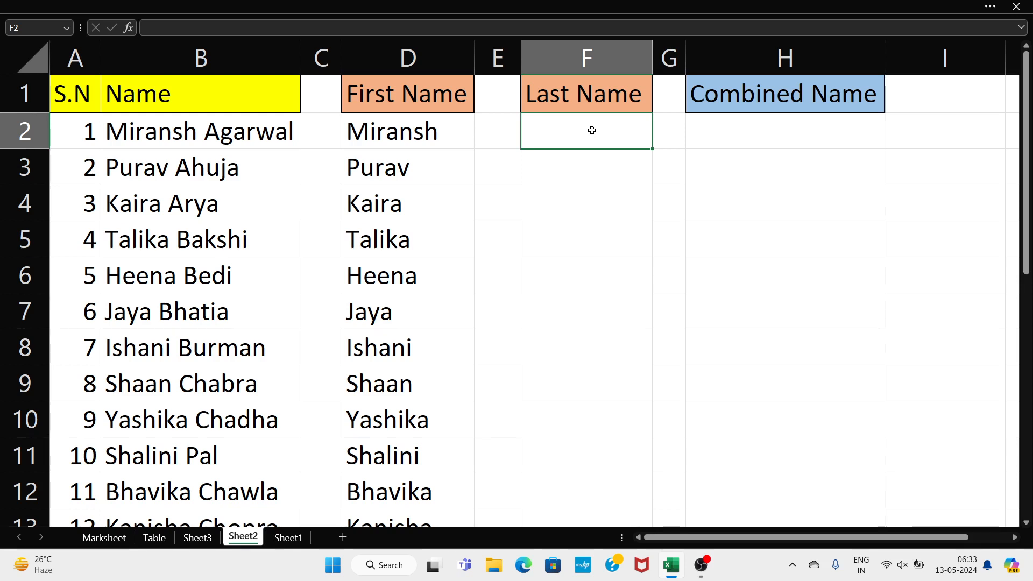
Enter =RIGHT(B2,LEN(B2)-FIND(" ",B2) in F2, missing its final parenthesis, prompting Excel's typo correction
text(=right)
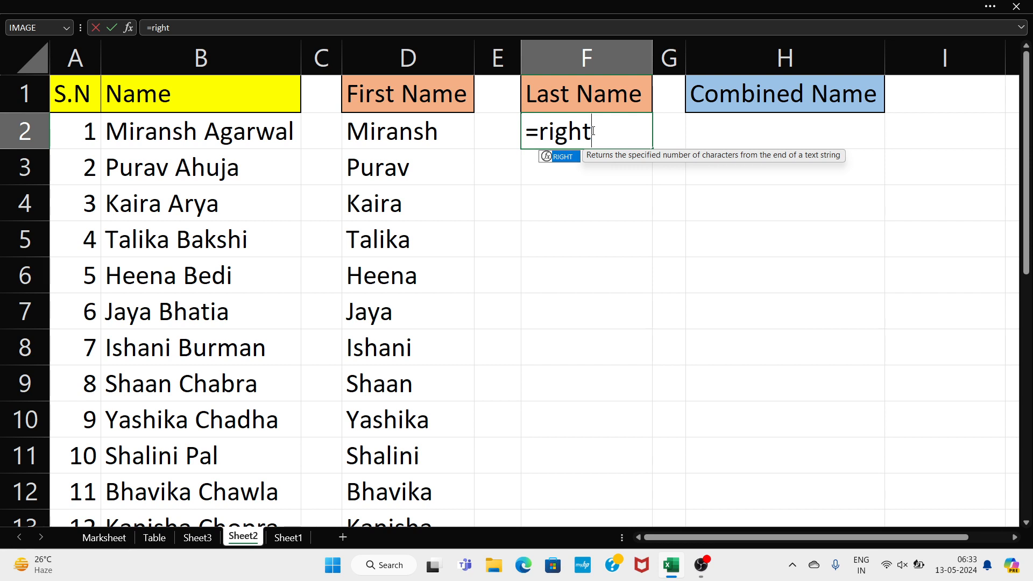
key(Tab)
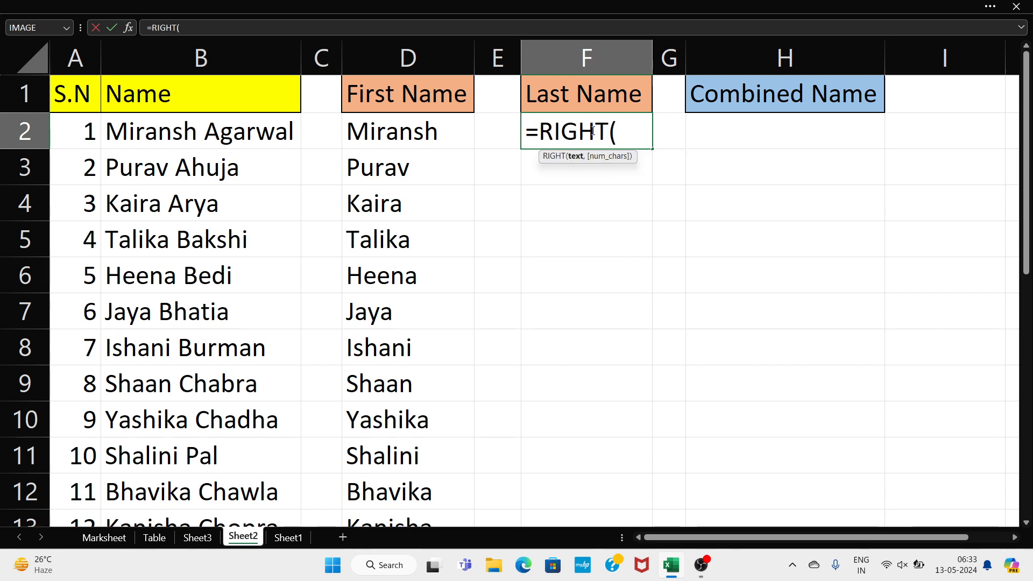
click(279, 140)
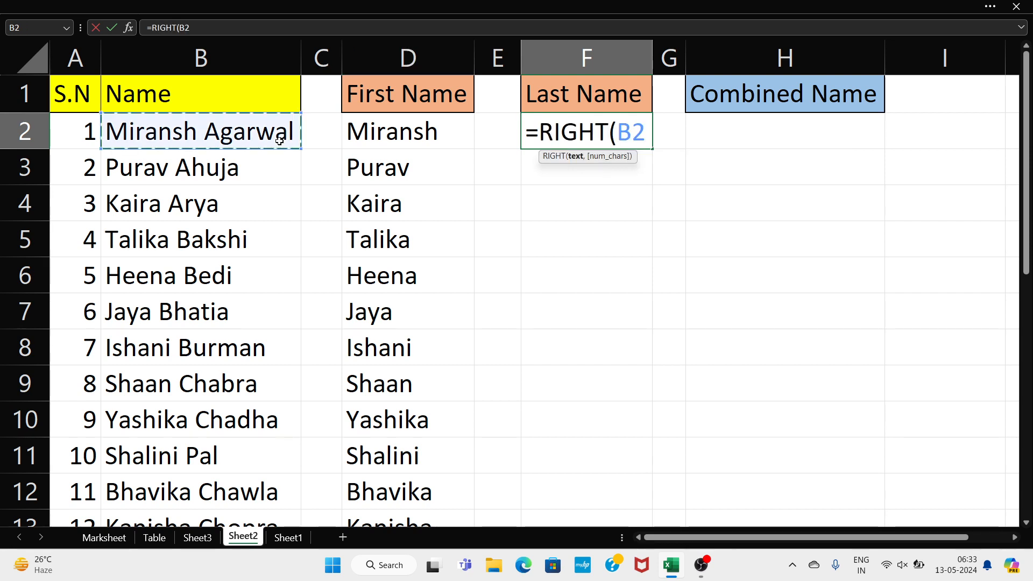
text(,)
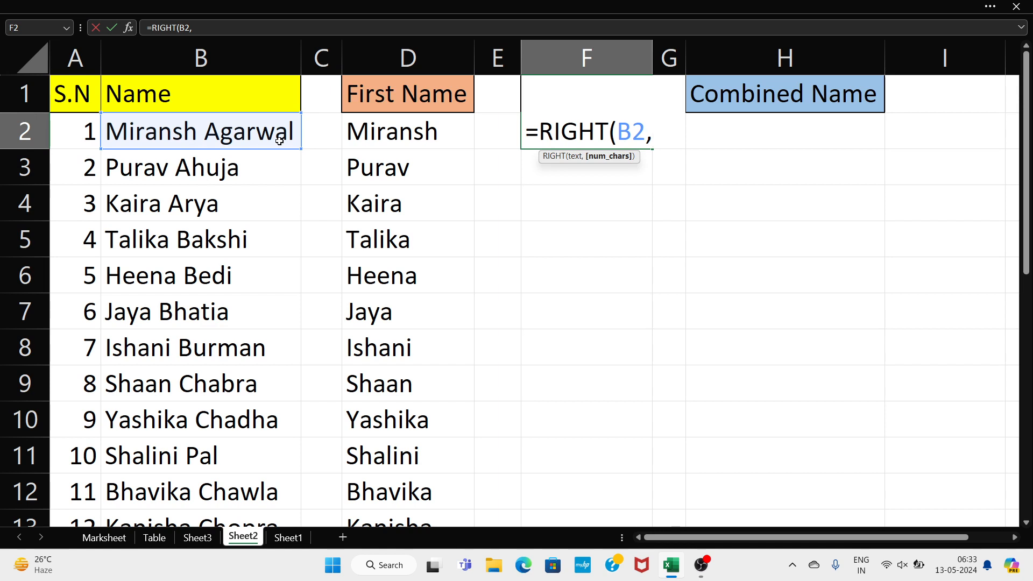
text(len)
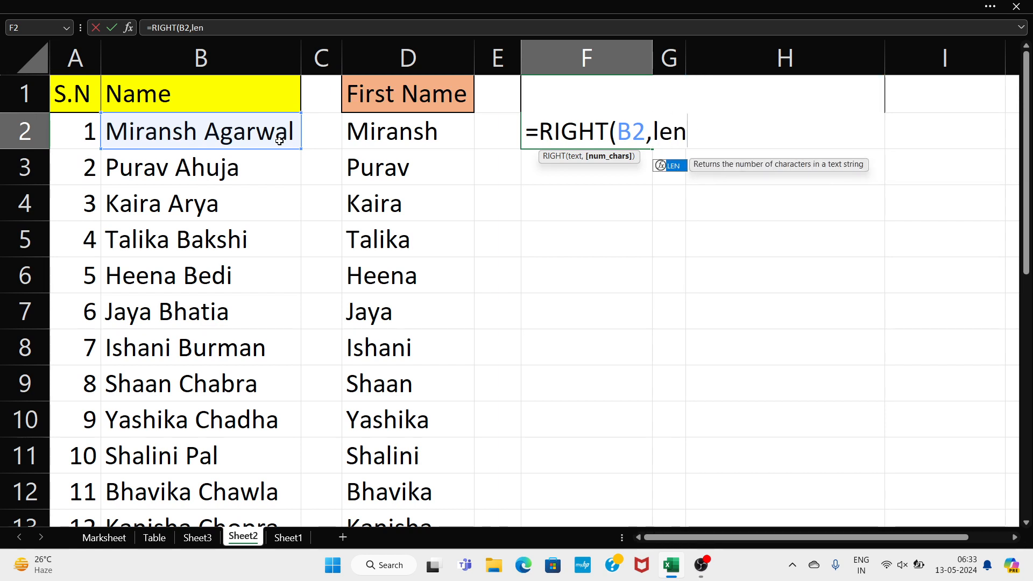
key(Tab)
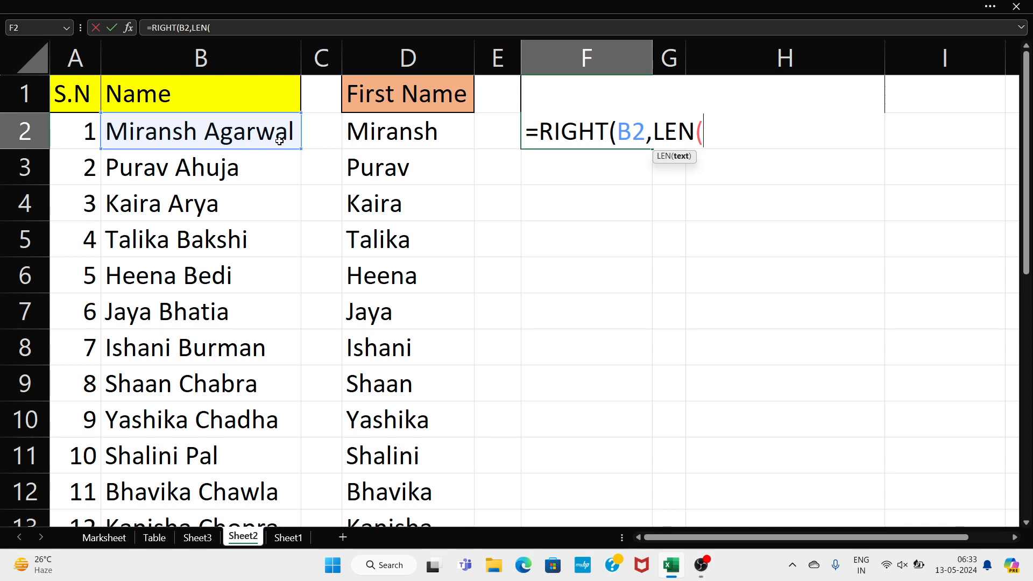
click(279, 140)
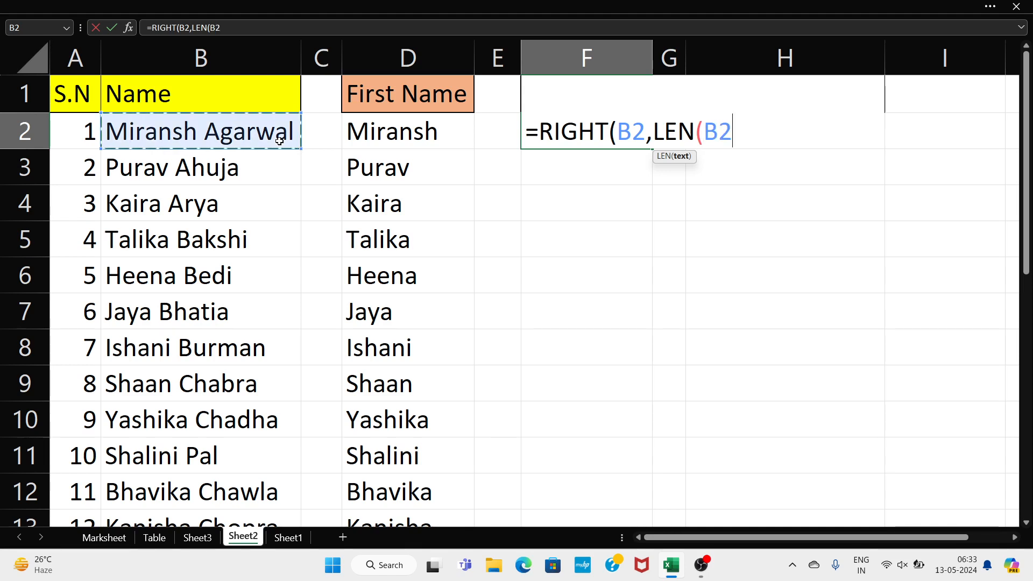
text()-)
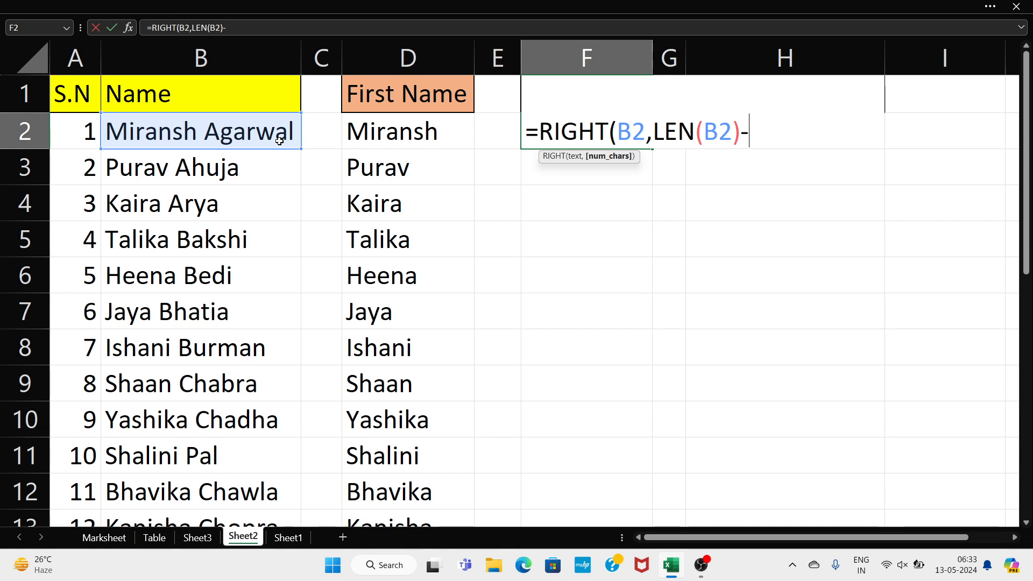
text(find)
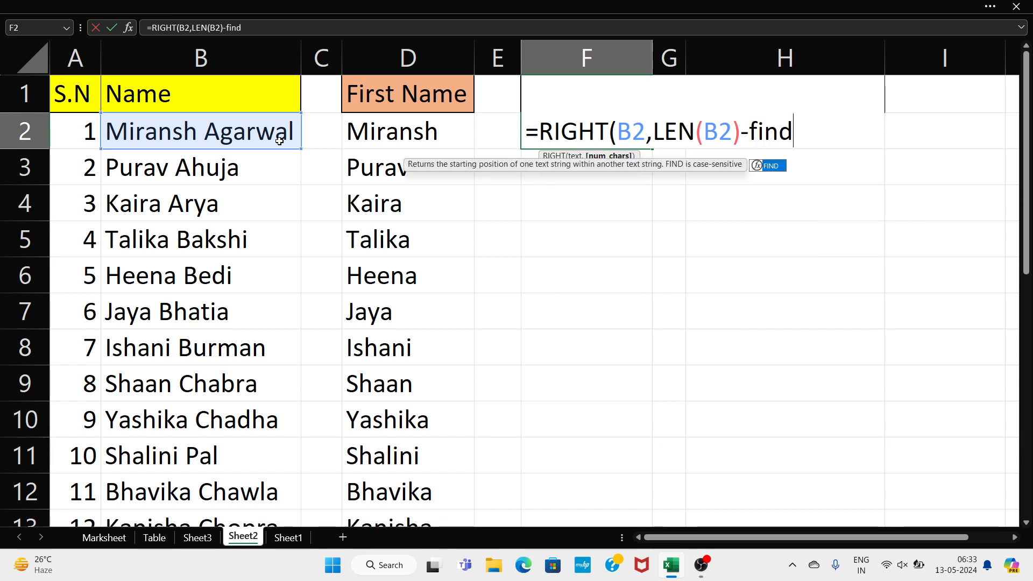
text(()
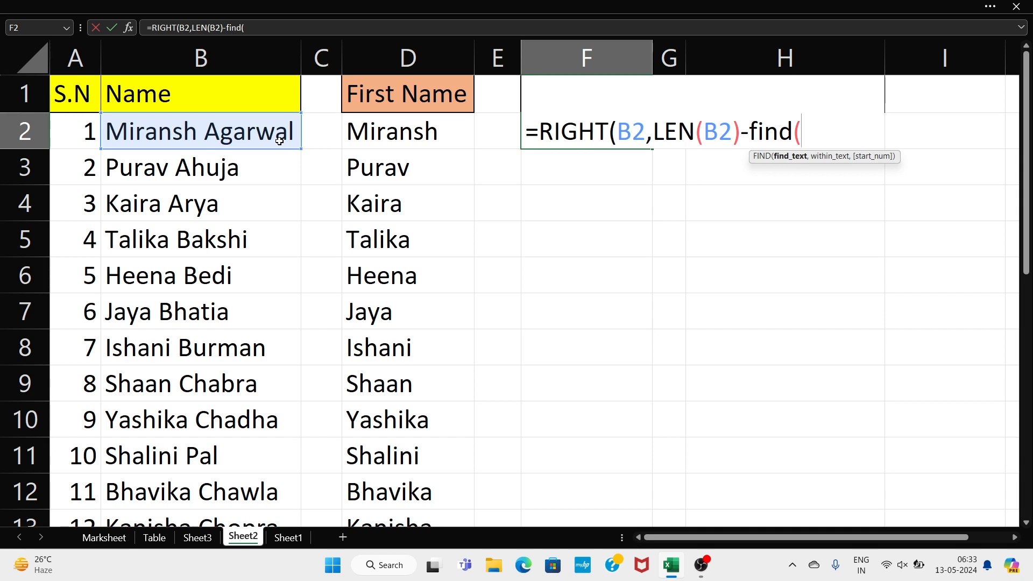
text(" ")
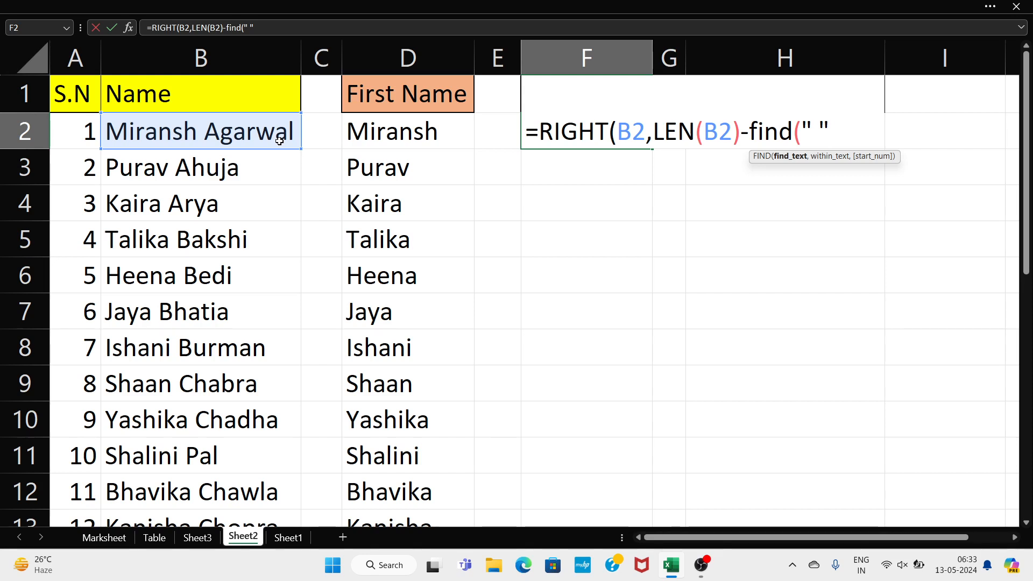
text(,)
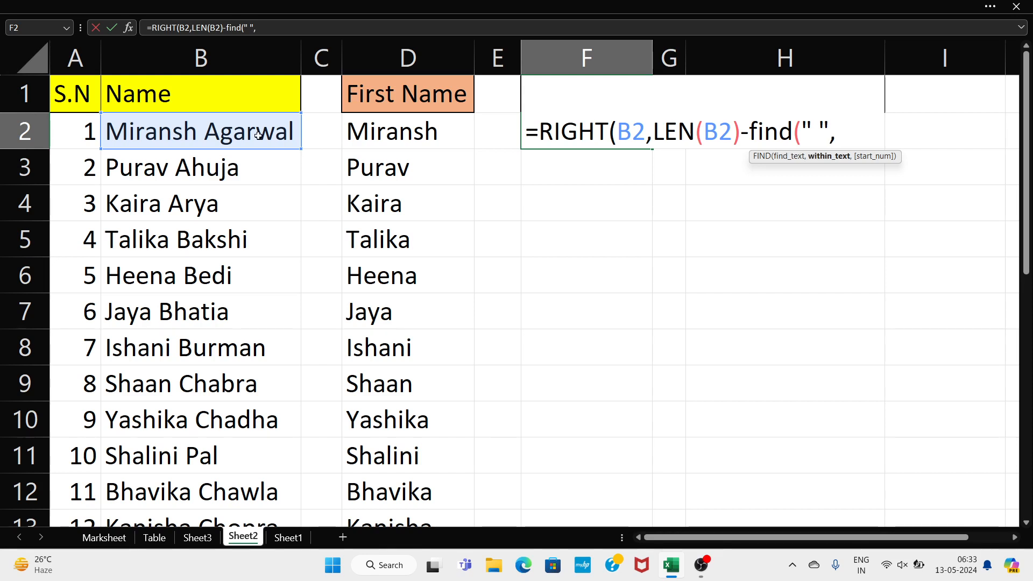
click(222, 128)
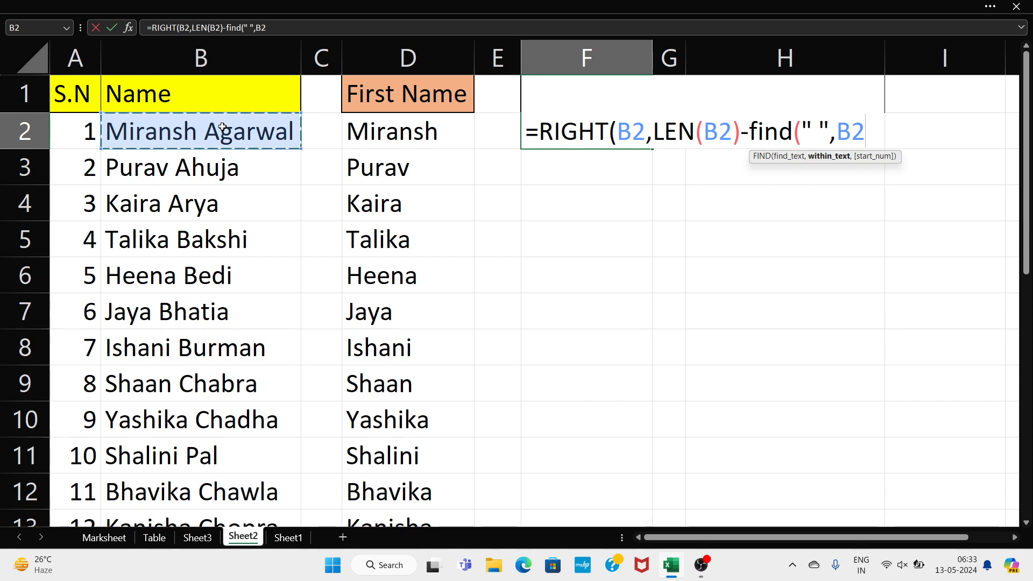
key(Return)
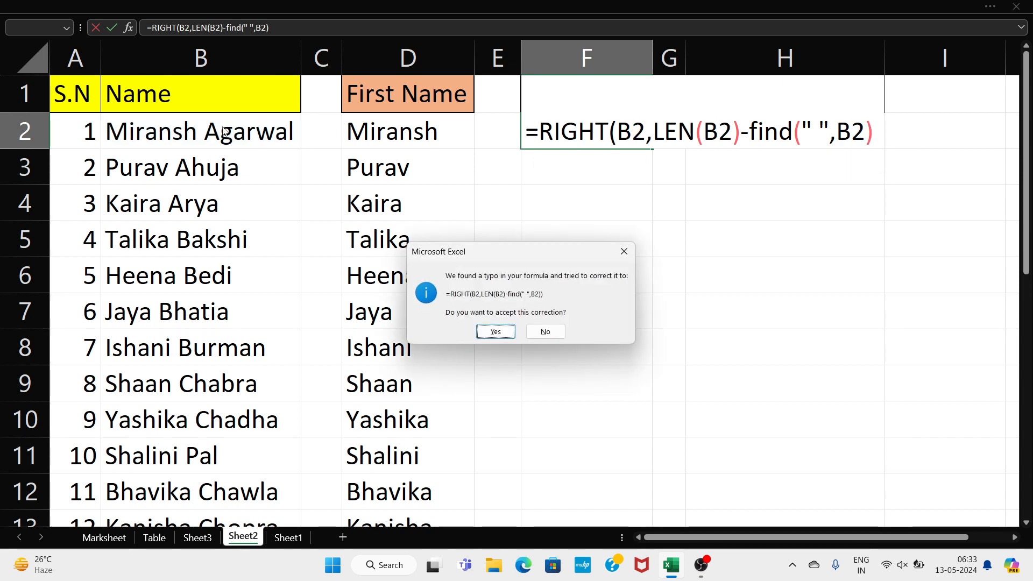
click(632, 252)
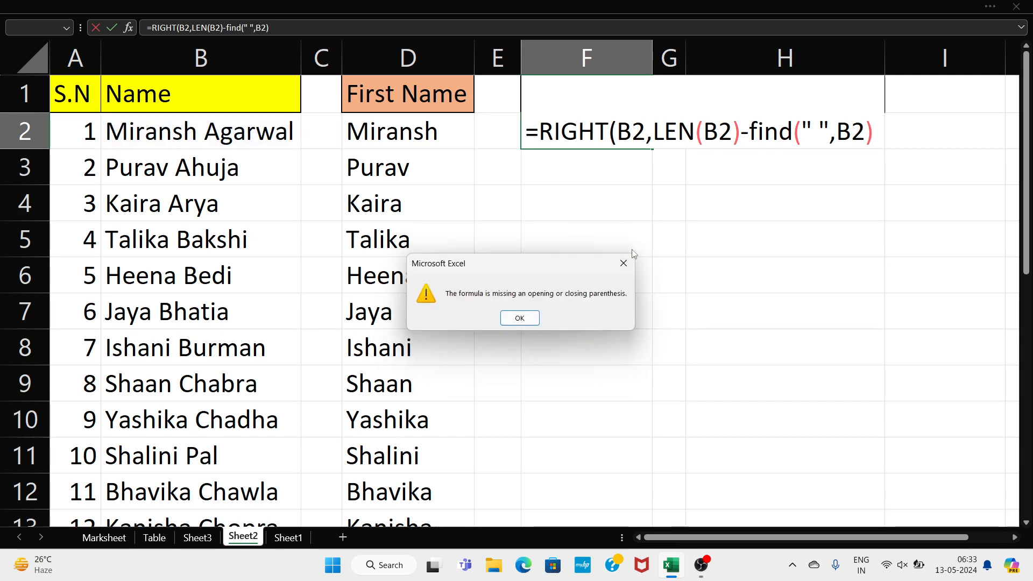
click(624, 261)
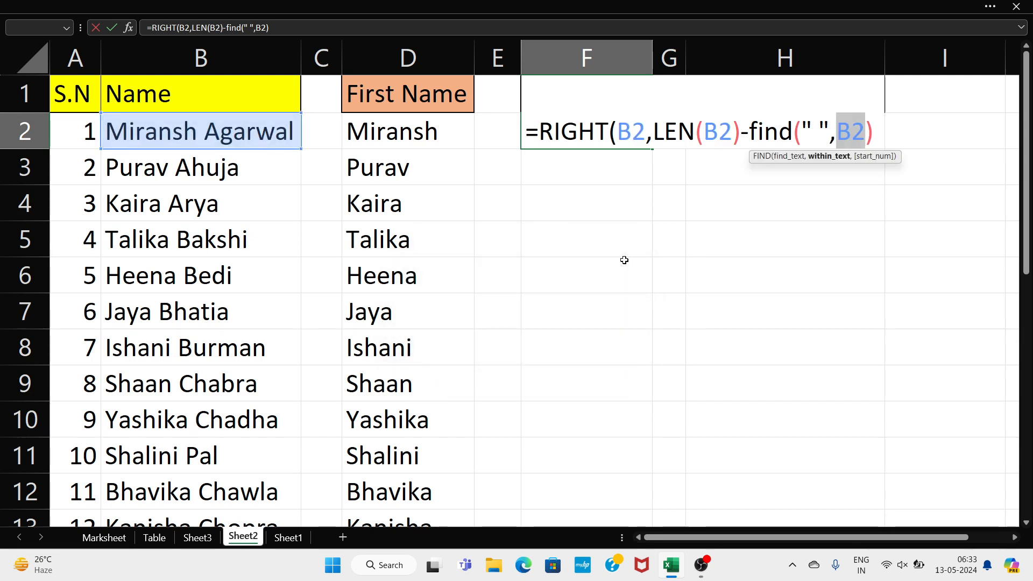
key(Right)
key(Right)
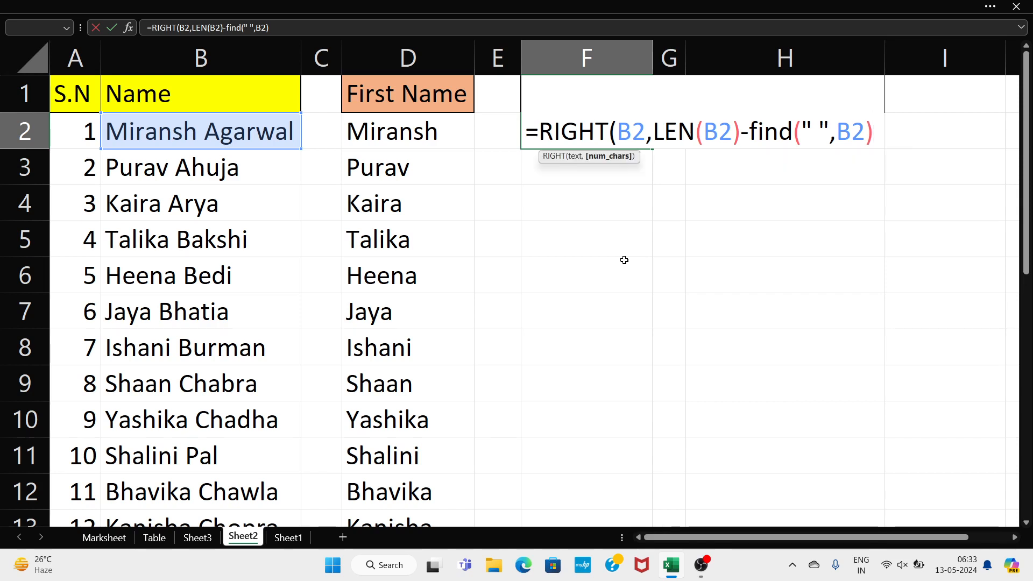
text())
key(Return)
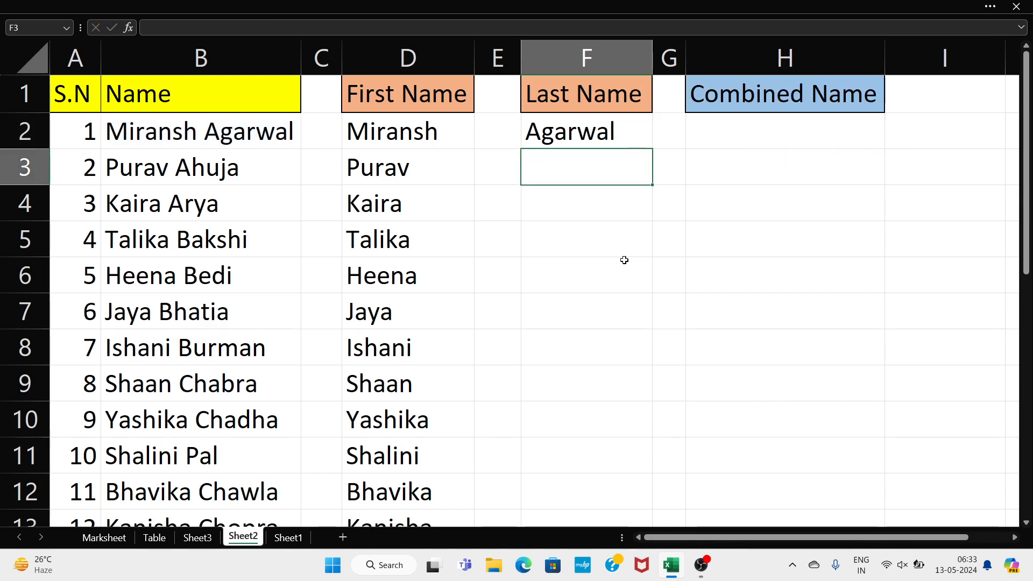
click(616, 136)
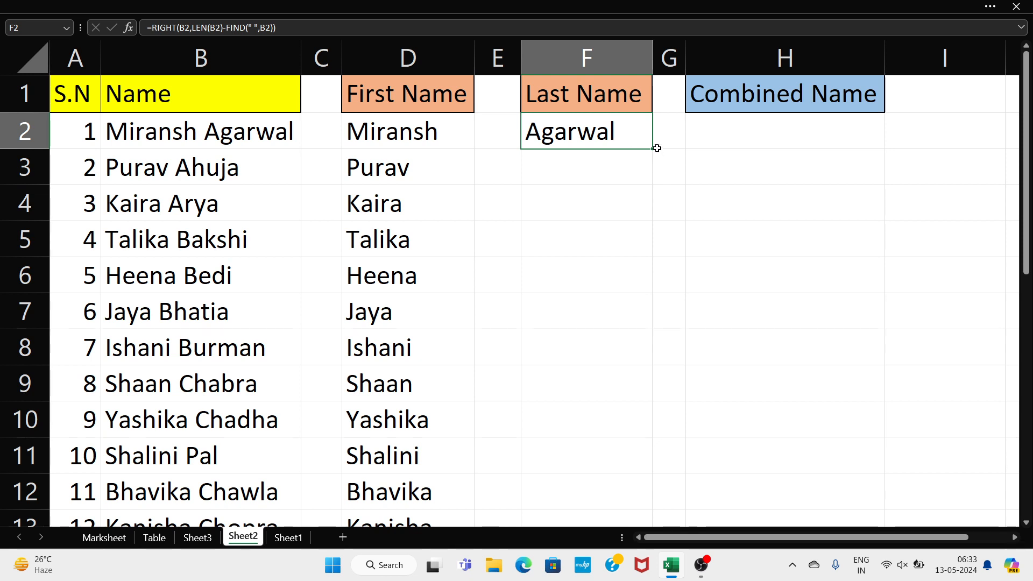
Fill the F2 last-name formula down to F21, showing surnames like Agarwal, Ahuja and Arya
drag(654, 149, 651, 434)
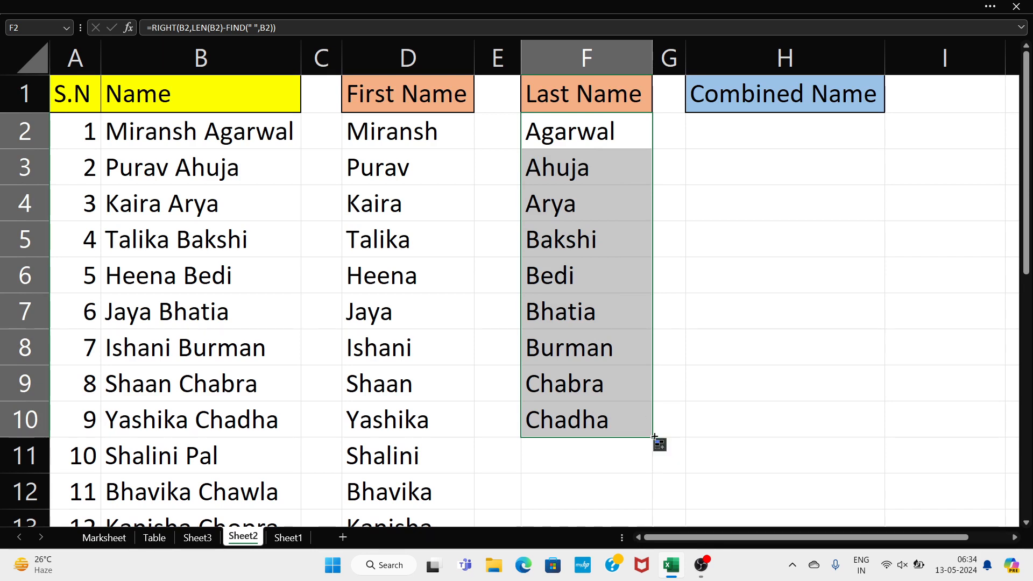
drag(653, 435, 657, 526)
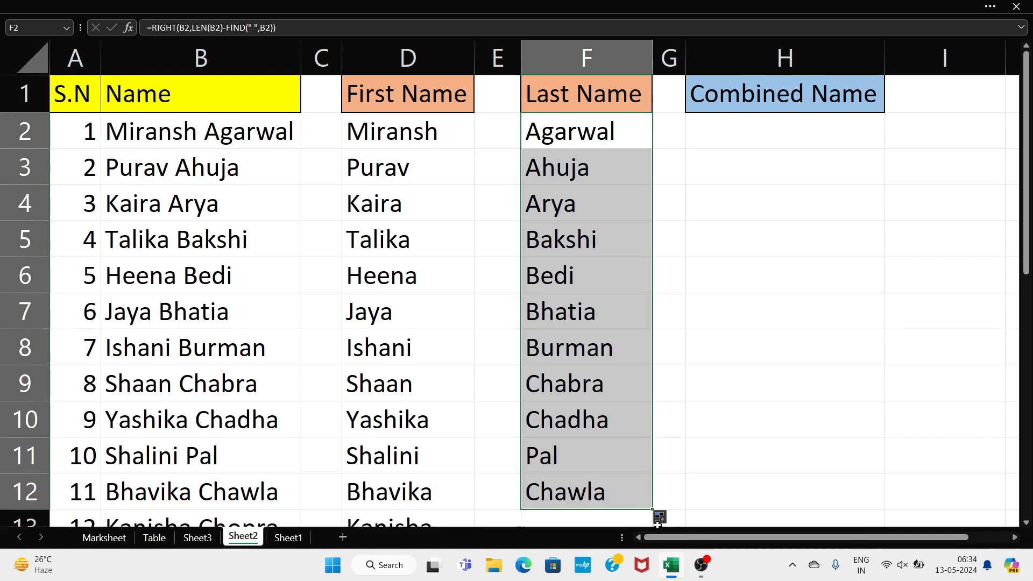
scroll(646, 419, down, 5)
click(646, 420)
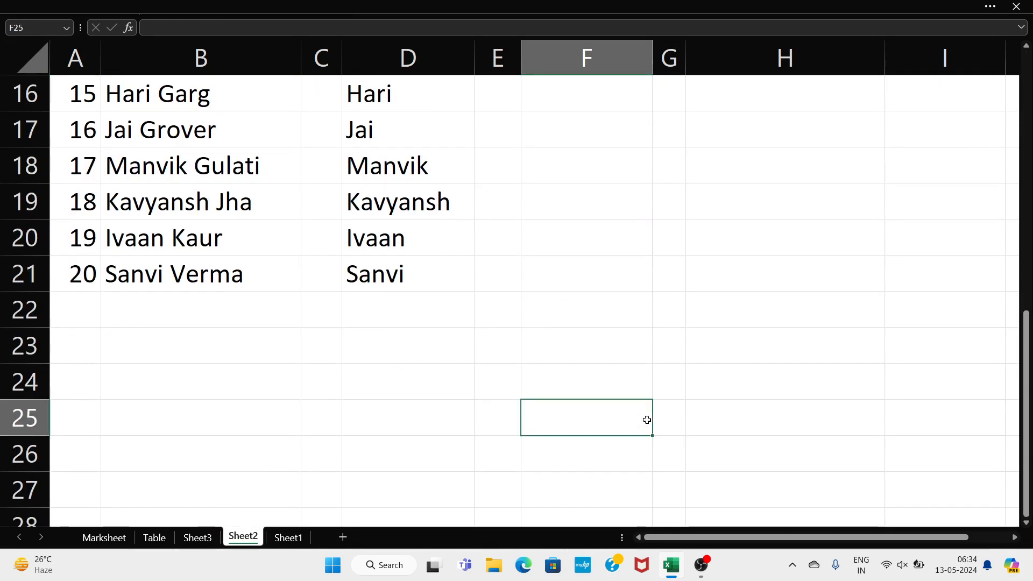
scroll(646, 420, up, 1)
scroll(646, 420, up, 2)
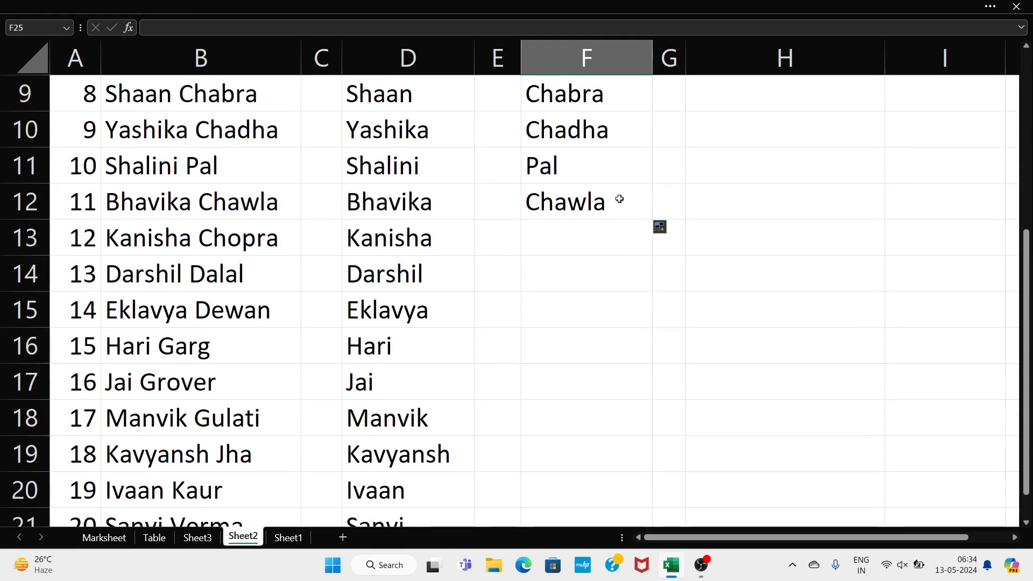
click(619, 199)
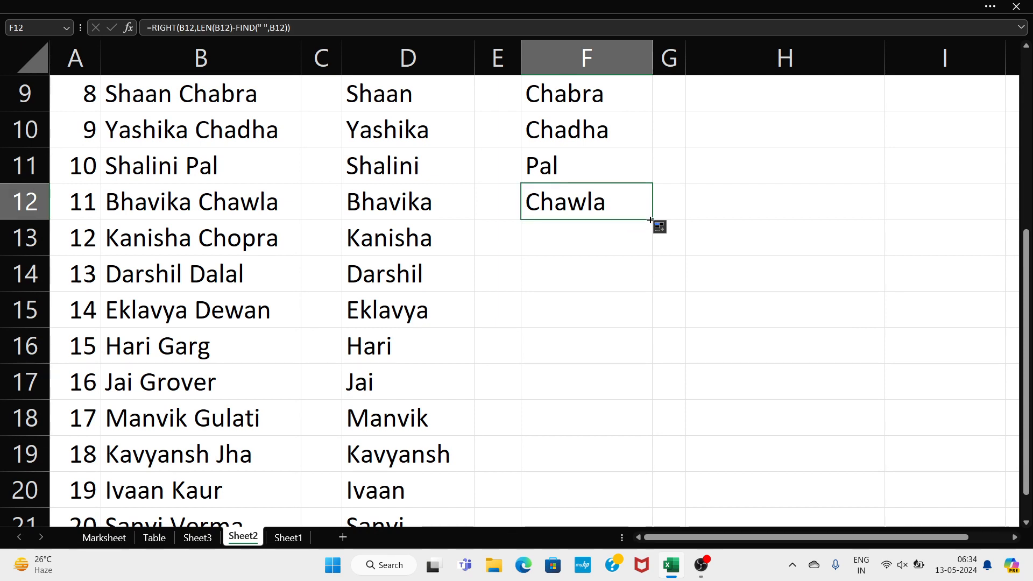
drag(651, 220, 642, 458)
scroll(754, 302, up, 4)
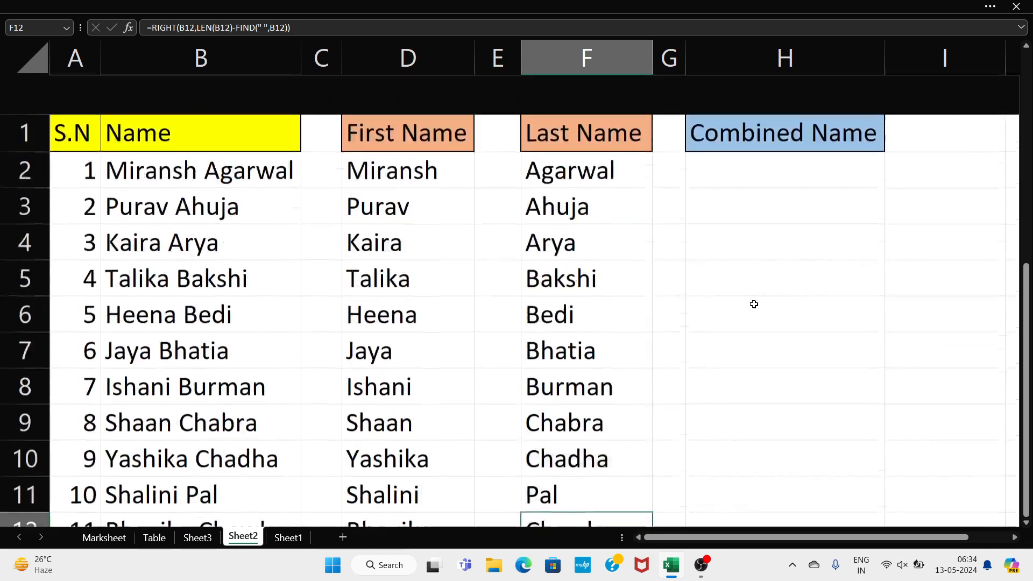
click(781, 118)
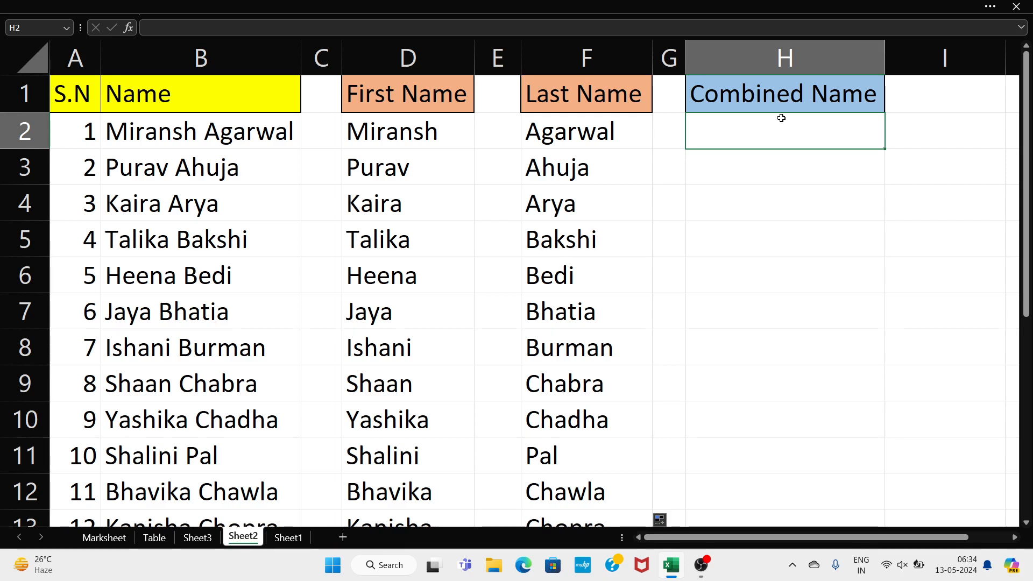
Enter =D2&F2 in H2 to join the first name and last name
text(=)
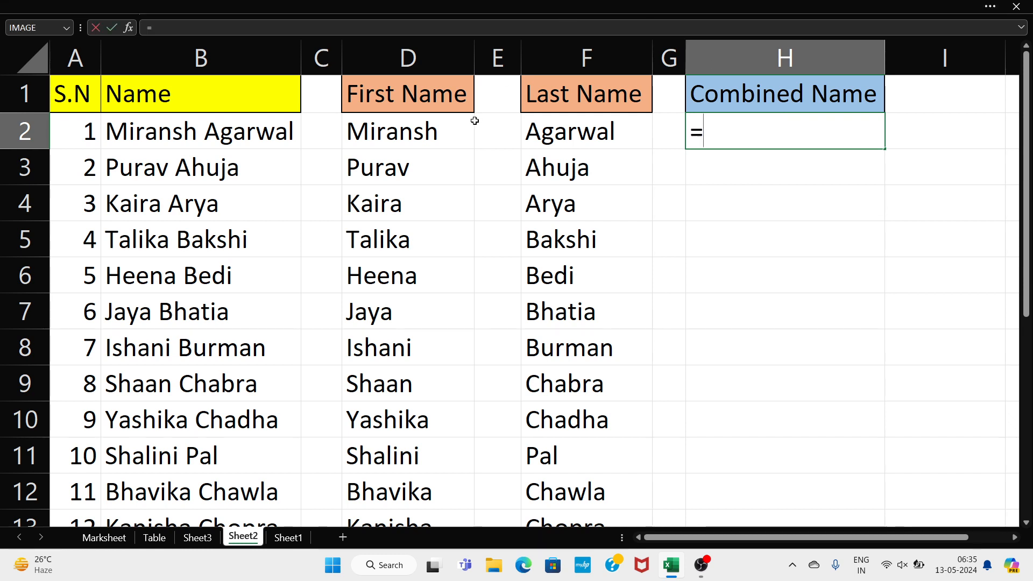
click(450, 132)
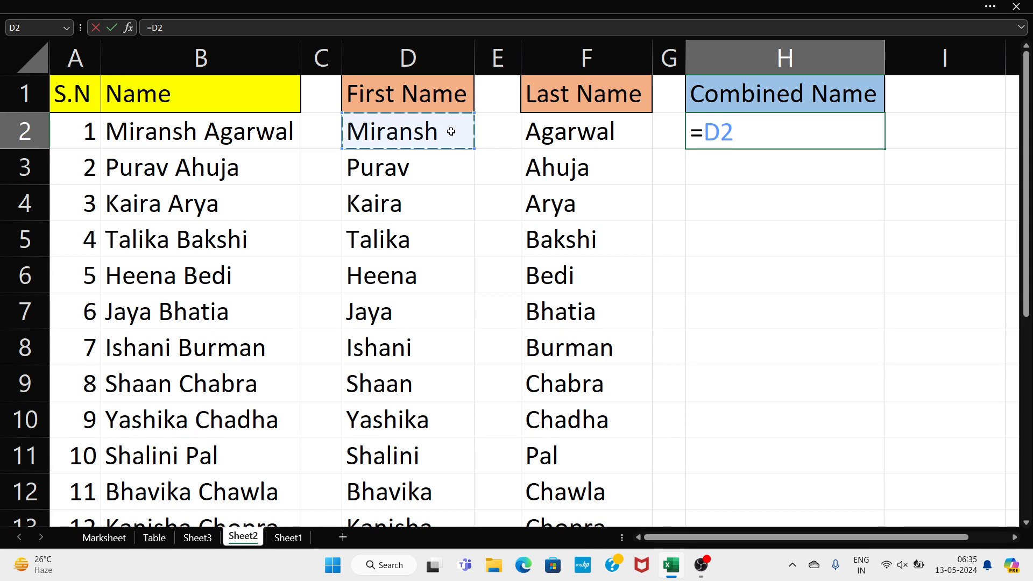
text(&)
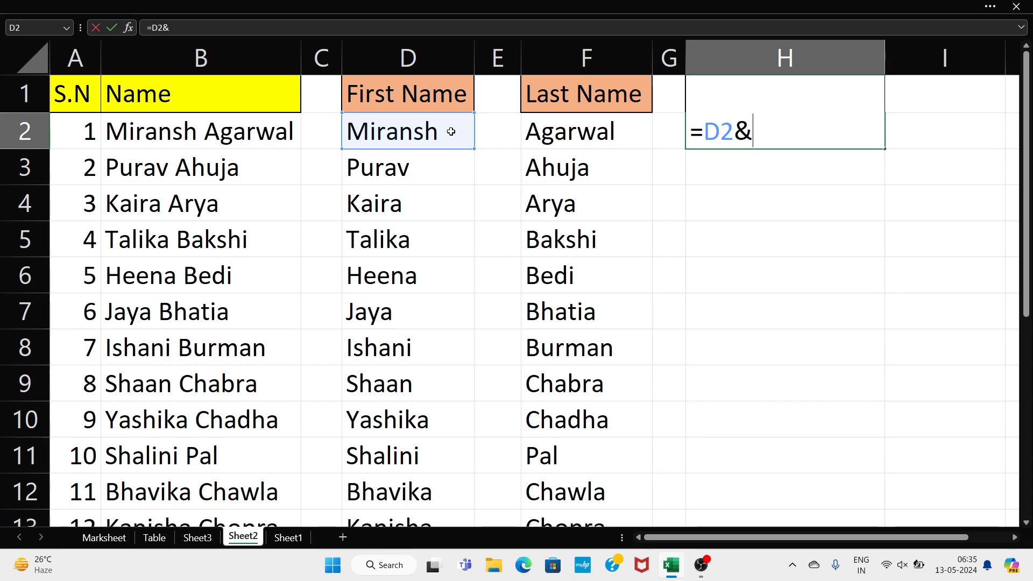
click(566, 133)
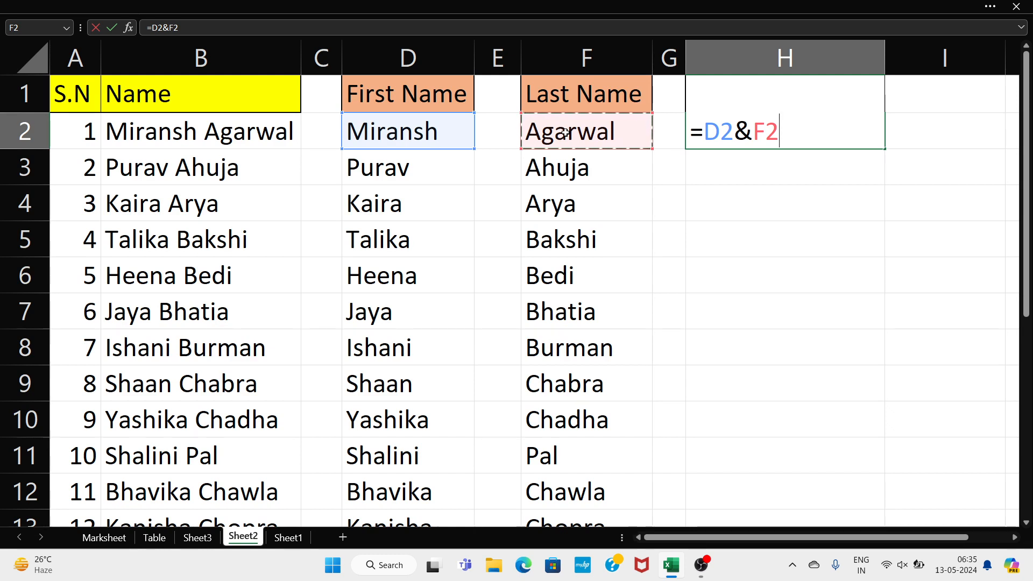
key(Return)
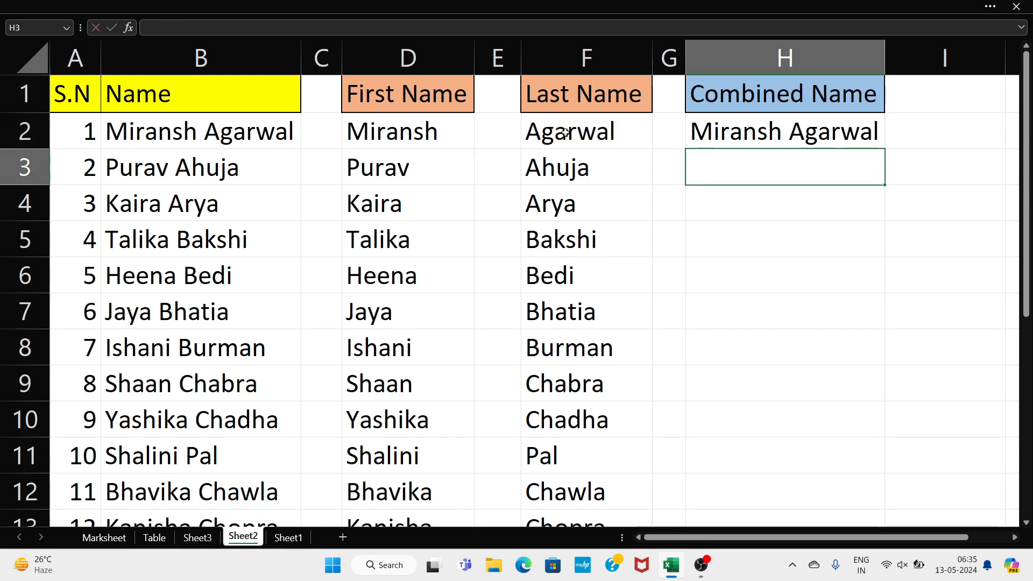
click(850, 141)
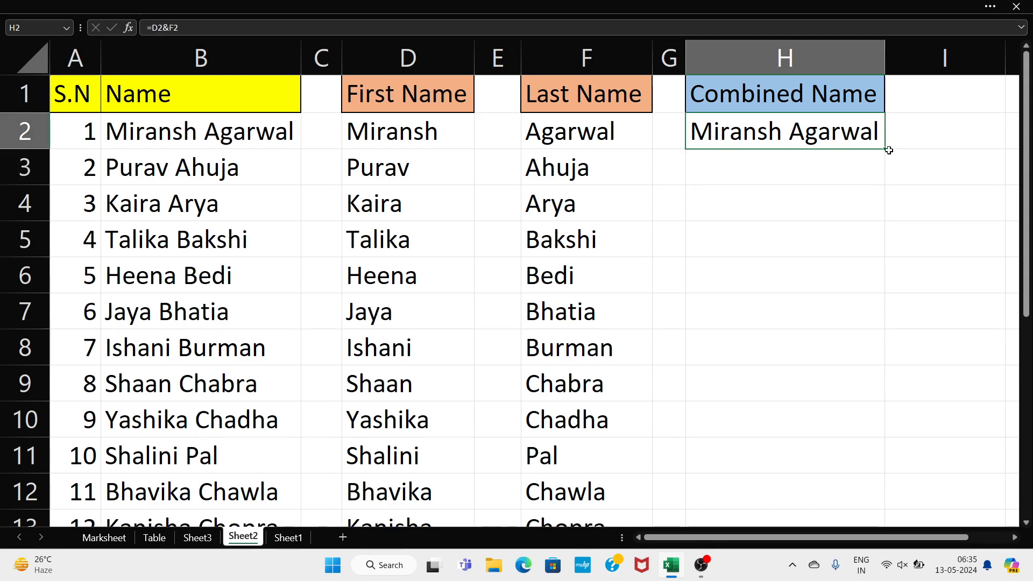
drag(887, 152, 881, 467)
click(908, 361)
scroll(909, 361, up, 4)
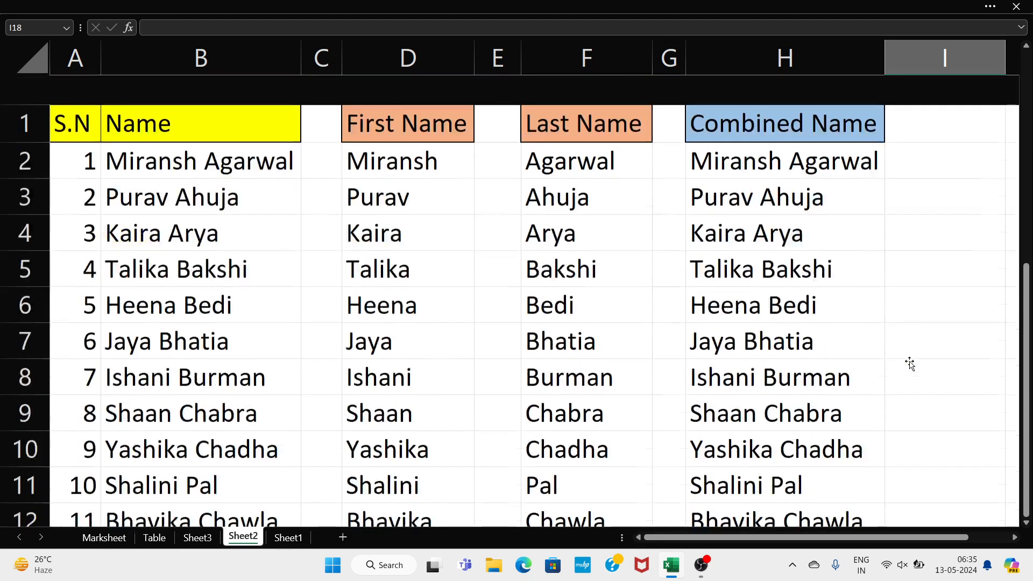